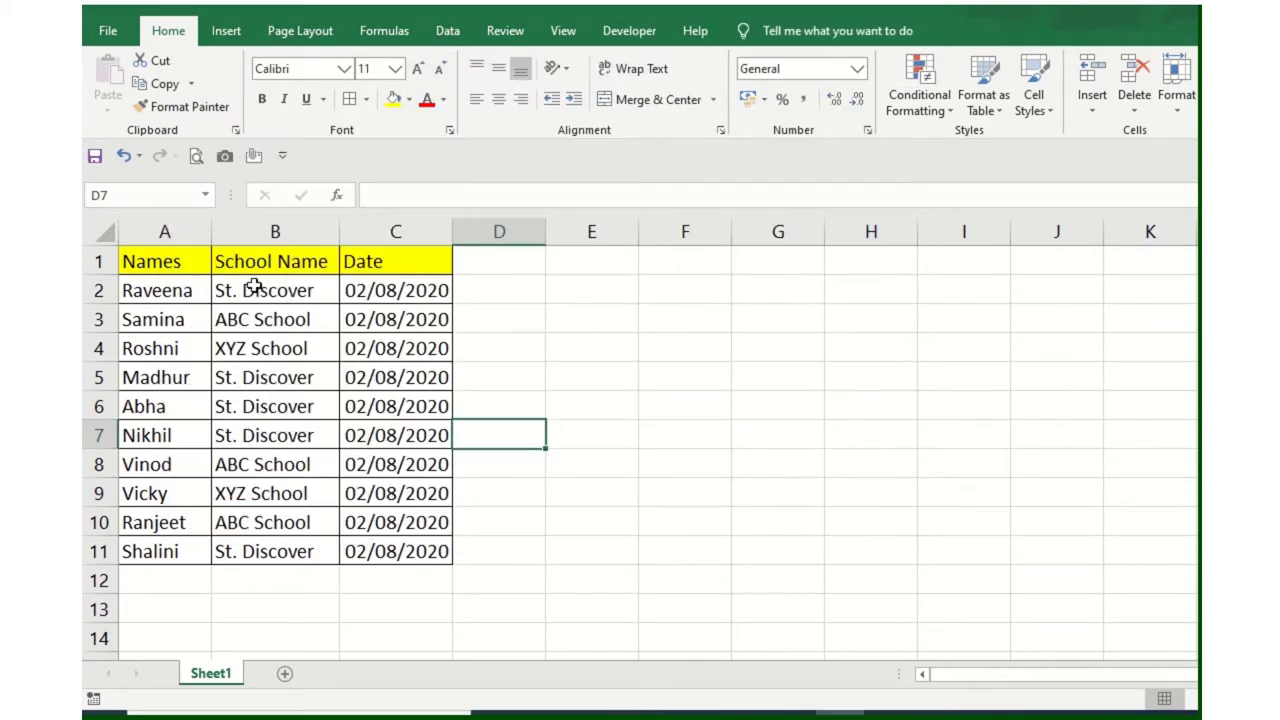
# Review the names in column A and the first school name in B2.
pyautogui.click(254, 287)
pyautogui.moveTo(168, 291); pyautogui.dragTo(150, 578)
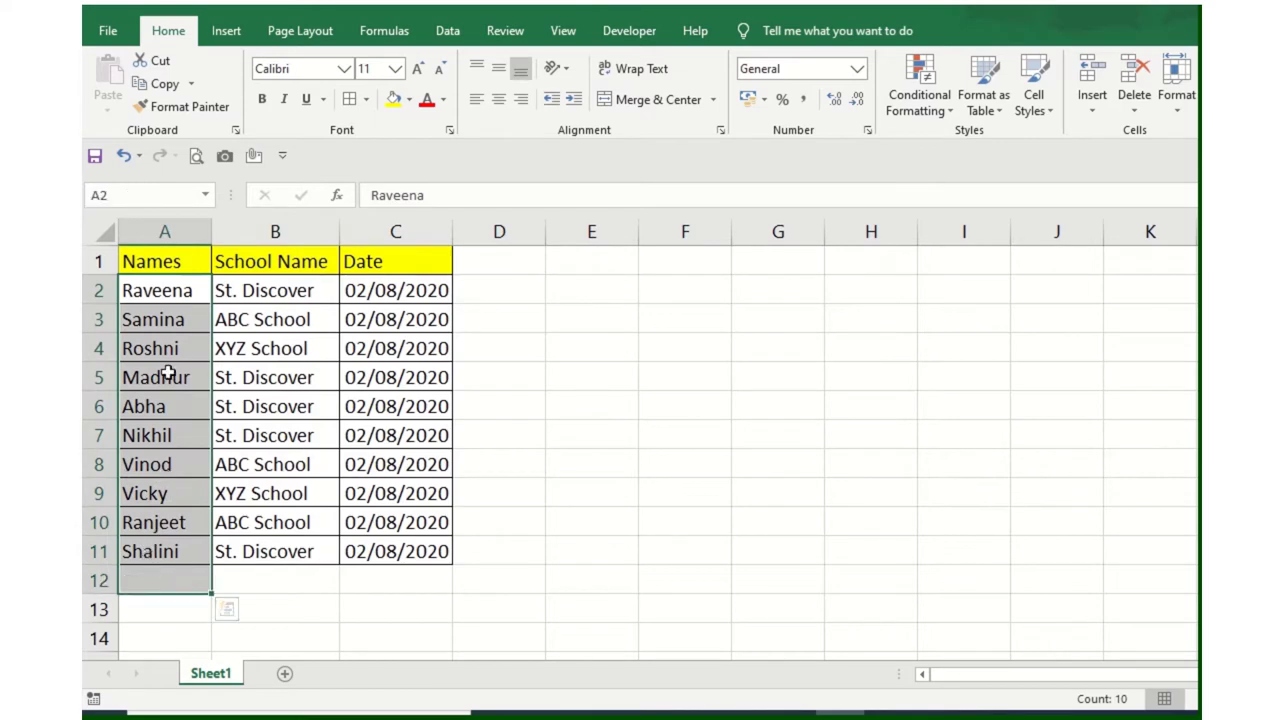
pyautogui.click(252, 290)
pyautogui.keyDown('ctrl'); pyautogui.scroll(1, 259, 322); pyautogui.keyUp('ctrl')
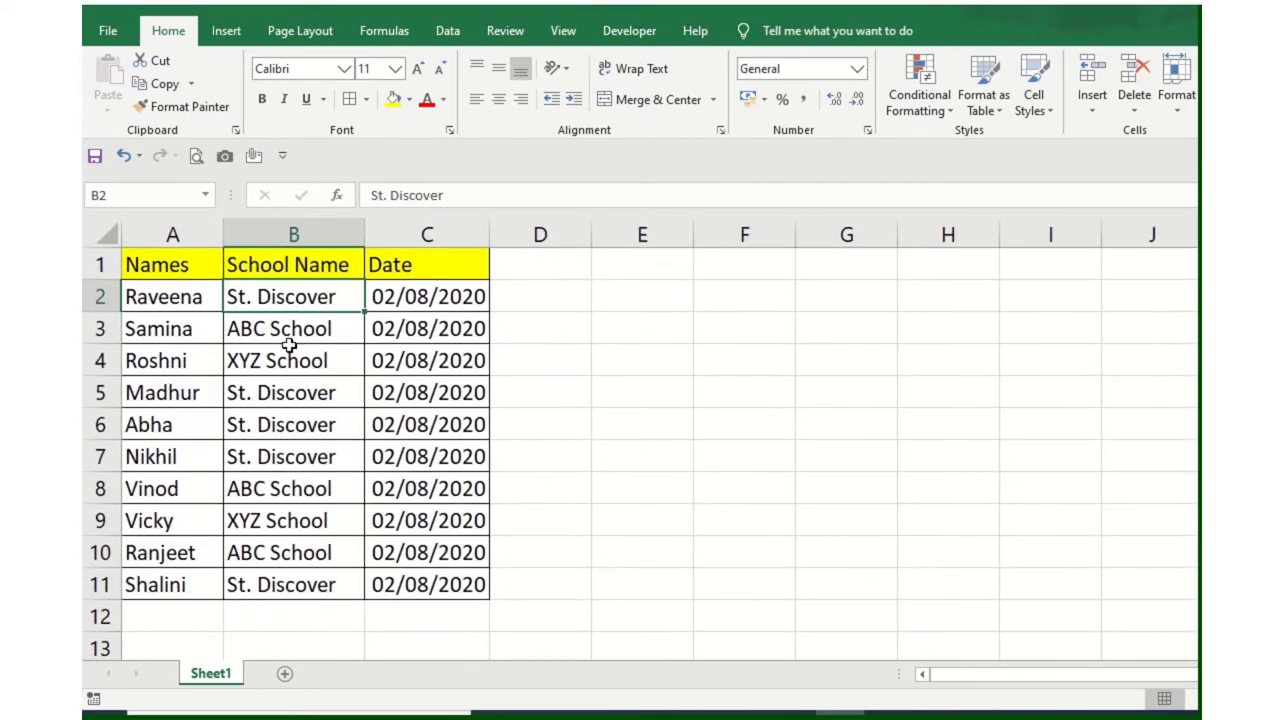
# Check several dates in column C, then open the Start menu.
pyautogui.click(420, 303)
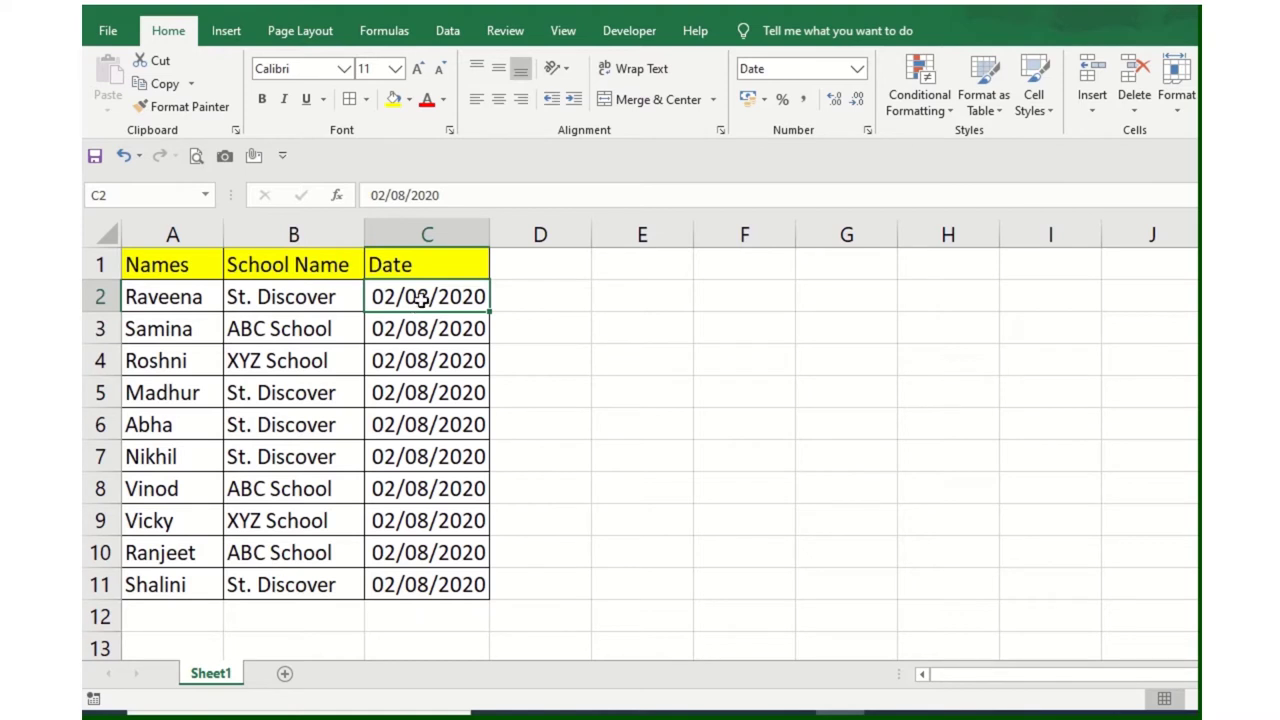
pyautogui.click(423, 521)
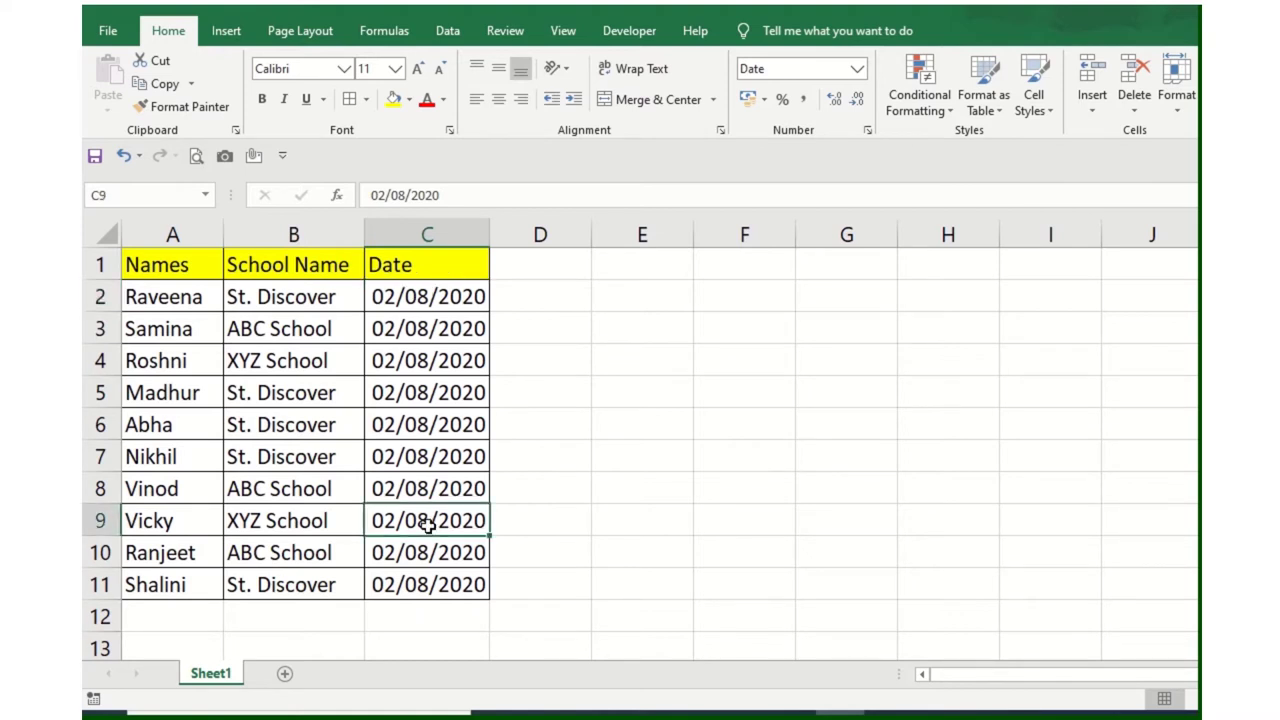
pyautogui.click(452, 372)
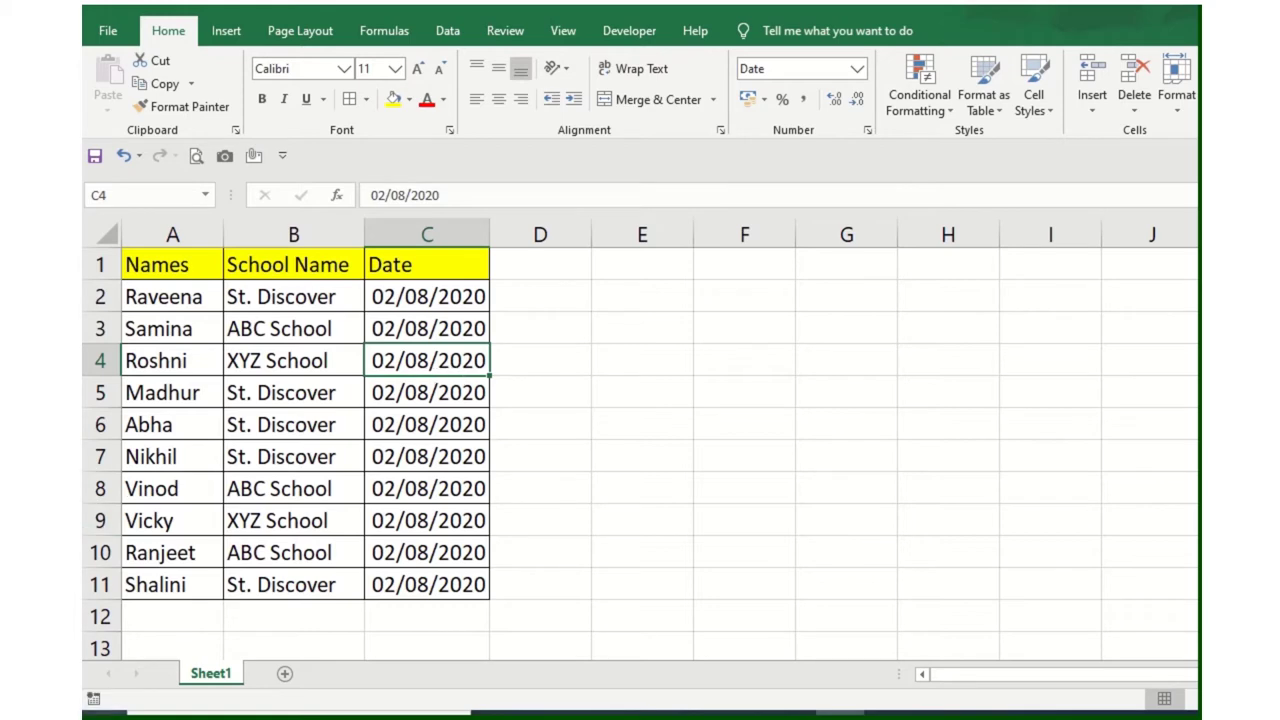
pyautogui.click(96, 714)
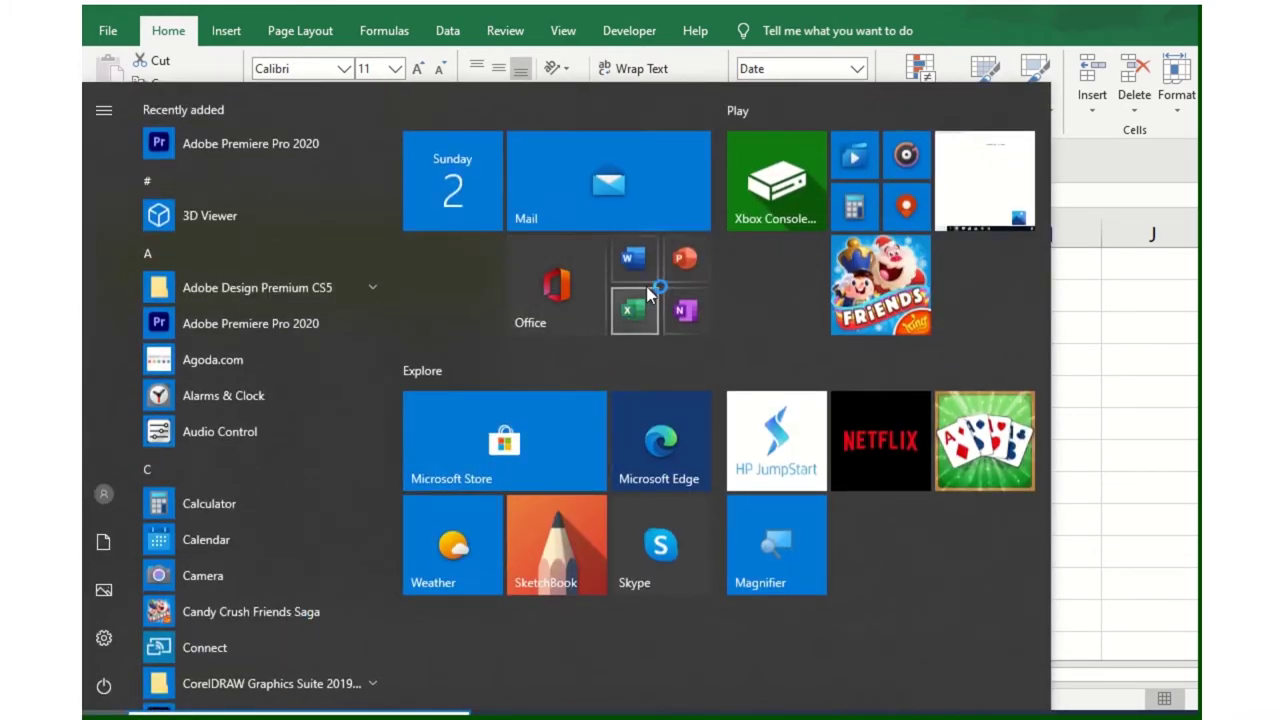
# Launch Word and show the templates for a new document.
pyautogui.click(643, 272)
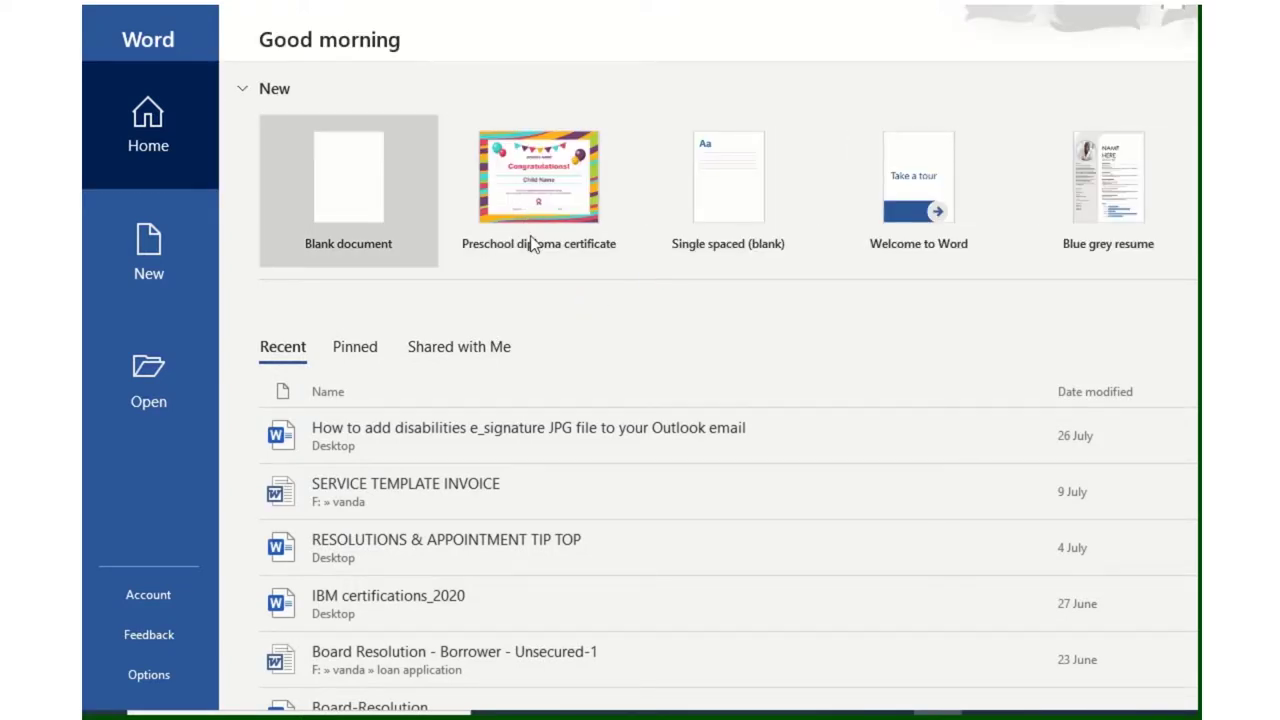
pyautogui.click(168, 262)
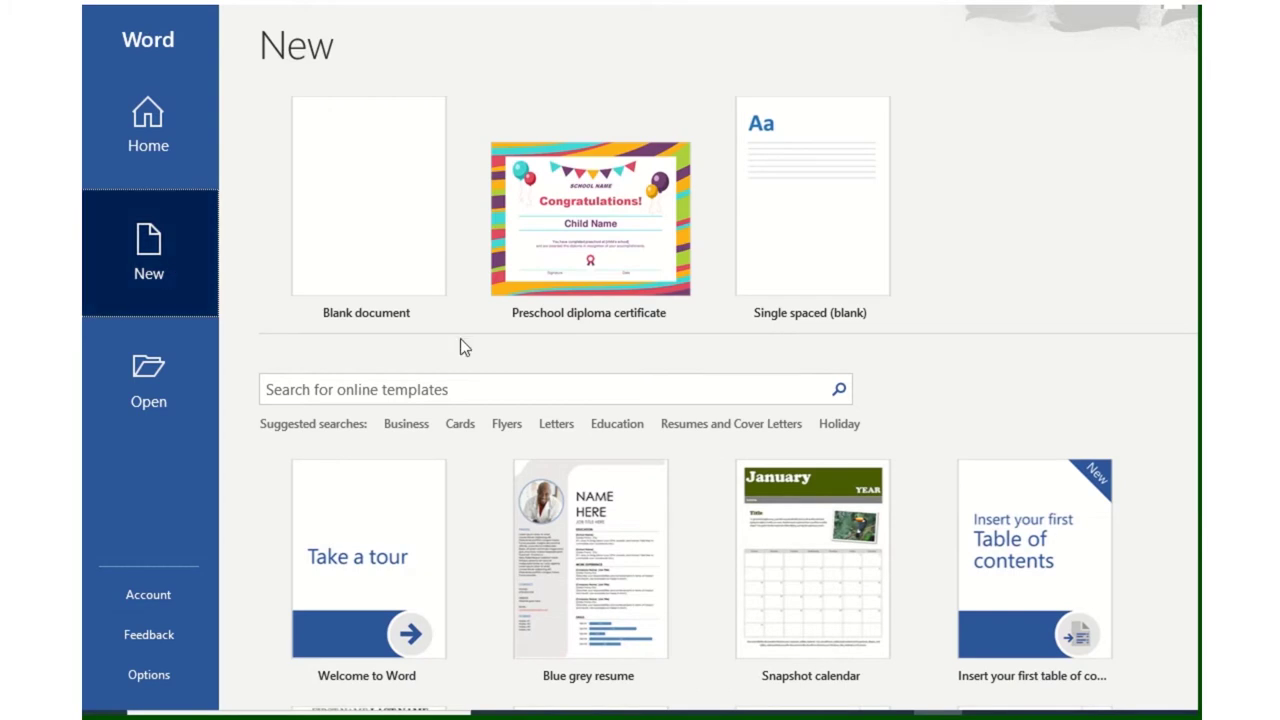
pyautogui.scroll(-3, 459, 345)
pyautogui.scroll(2, 457, 354)
# Search the online templates for 'certificate' and browse the results.
pyautogui.click(390, 295)
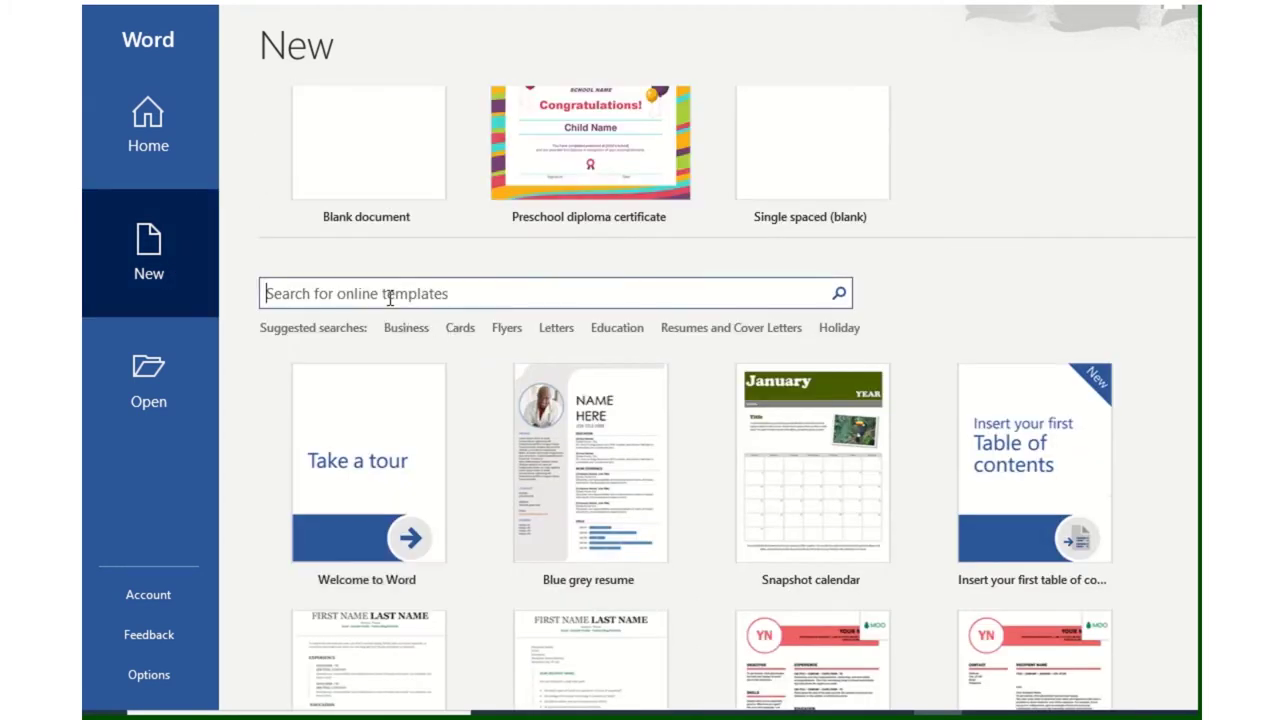
pyautogui.write('certificate')
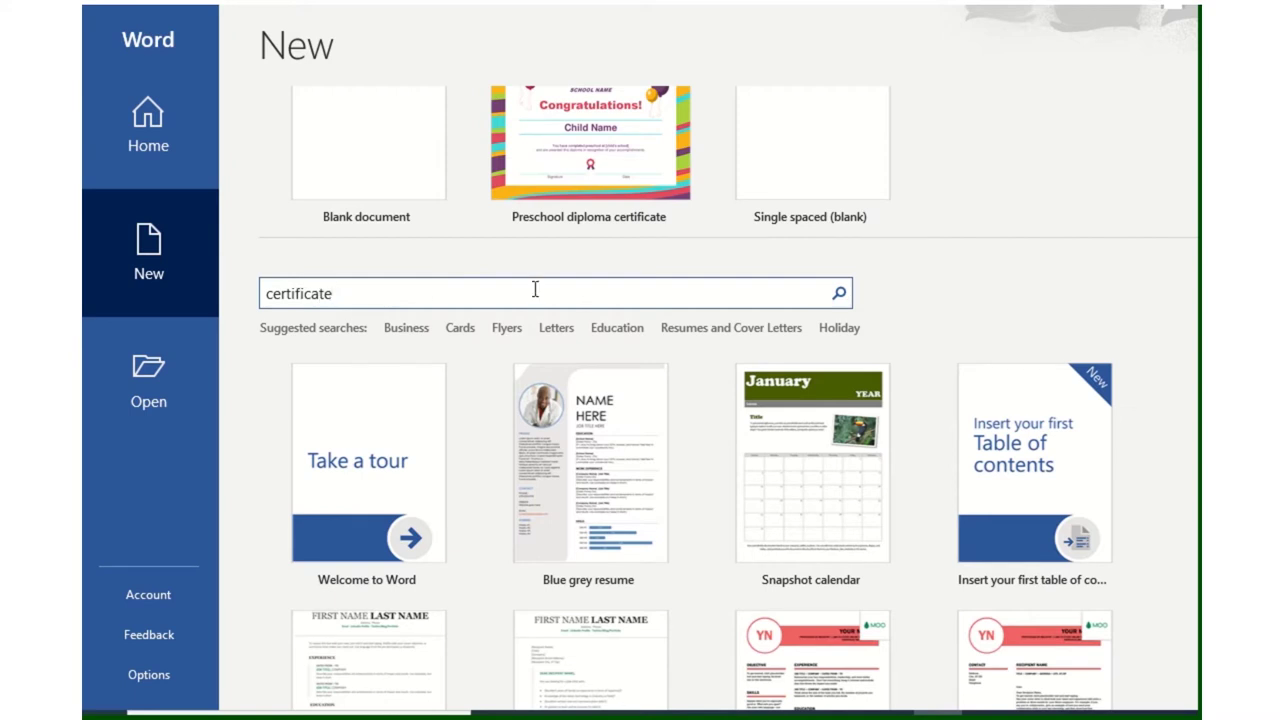
pyautogui.click(839, 292)
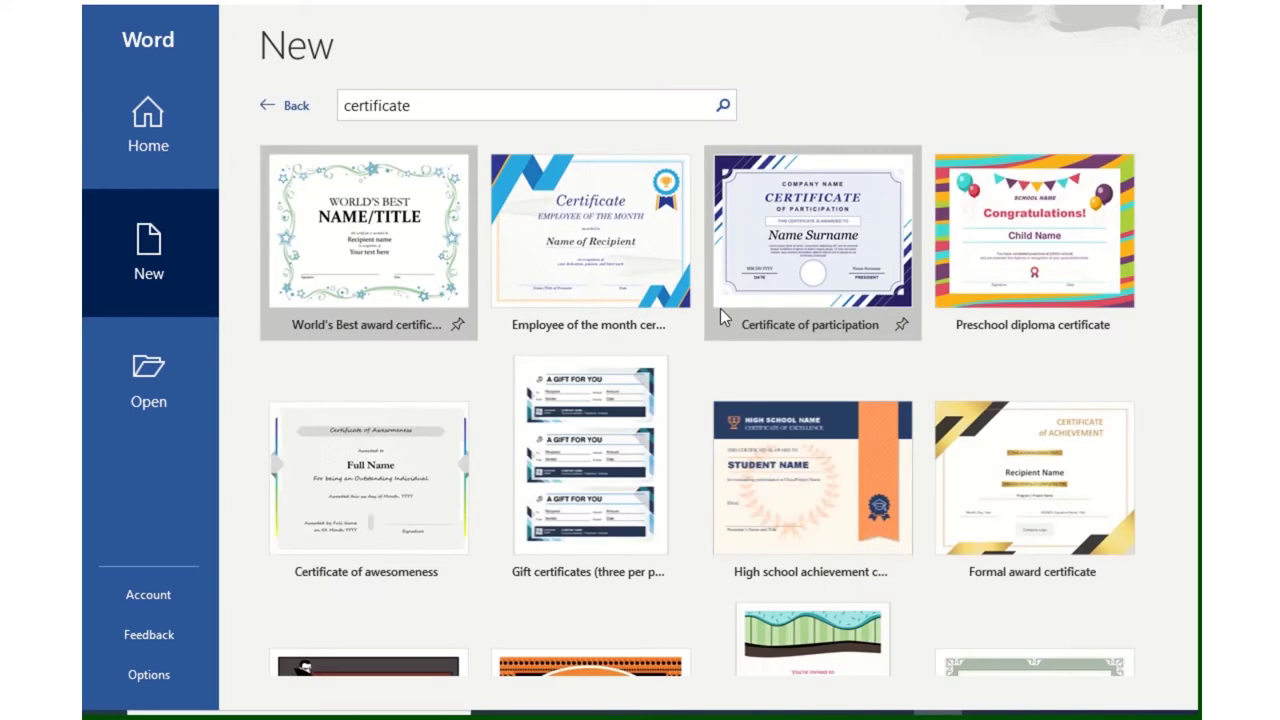
pyautogui.scroll(-3, 770, 380)
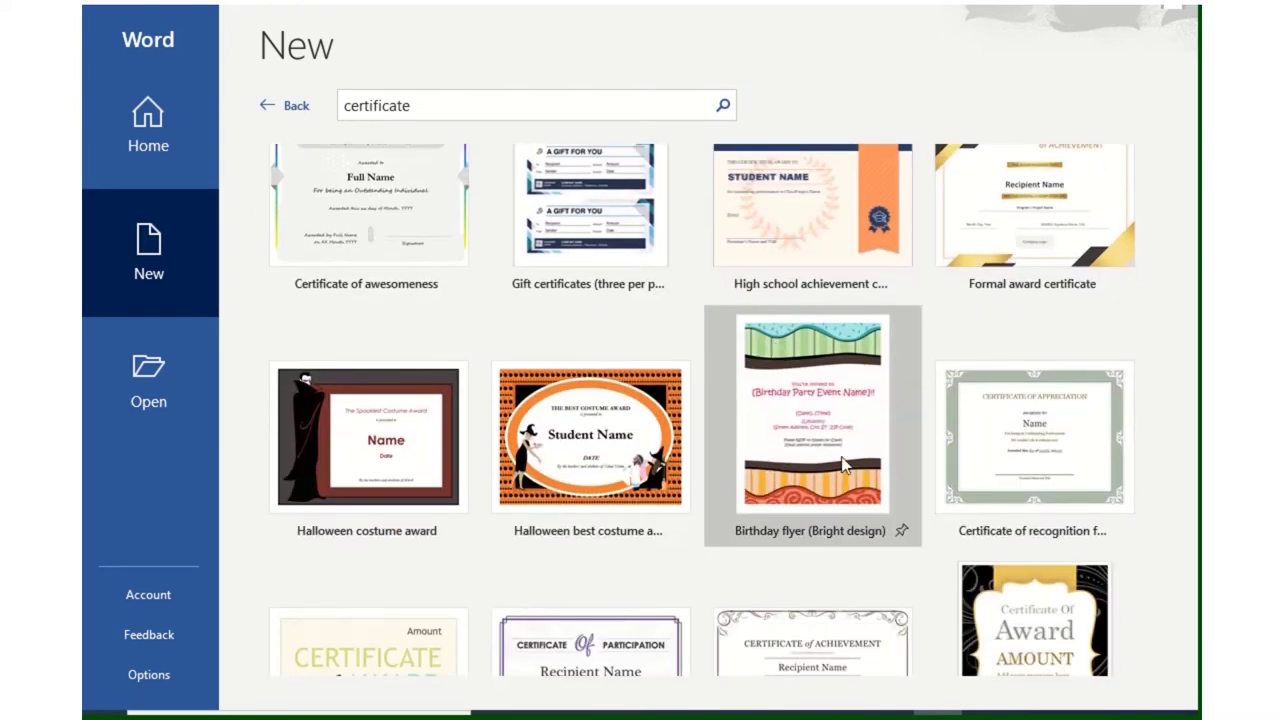
pyautogui.scroll(3, 843, 463)
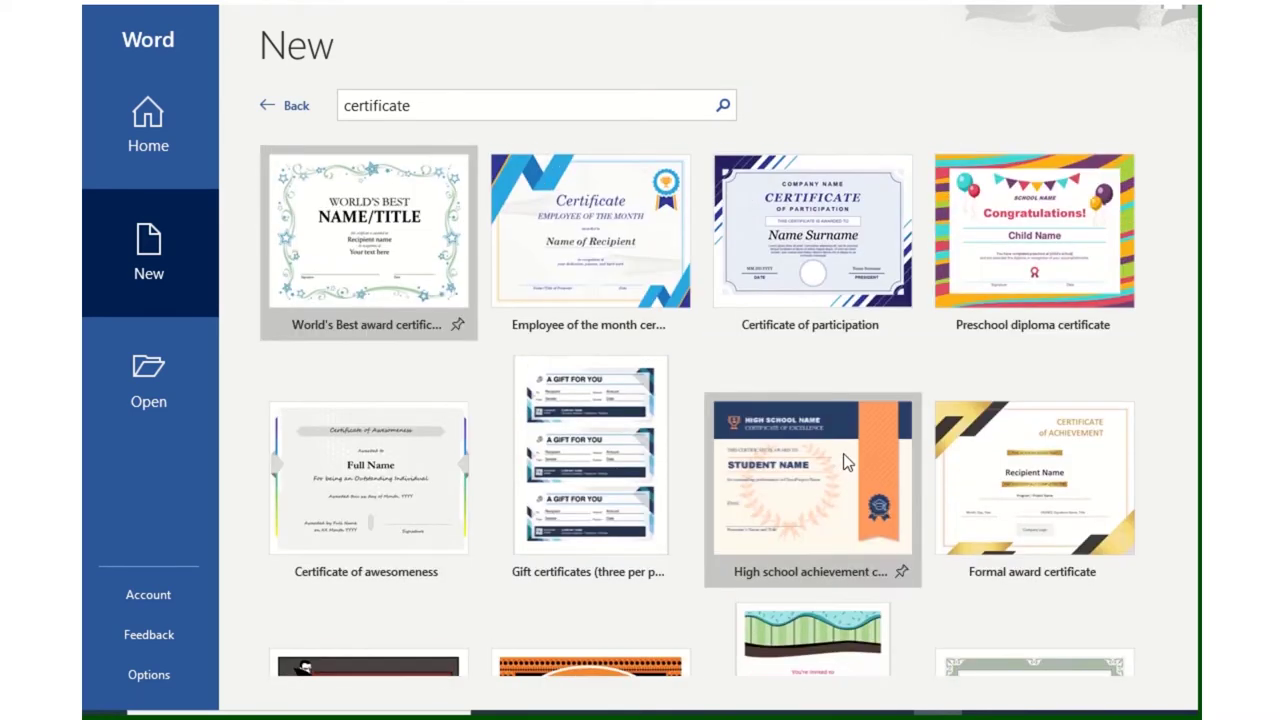
# Create a document from the Preschool diploma certificate template and select its SCHOOL NAME placeholder.
pyautogui.click(1070, 225)
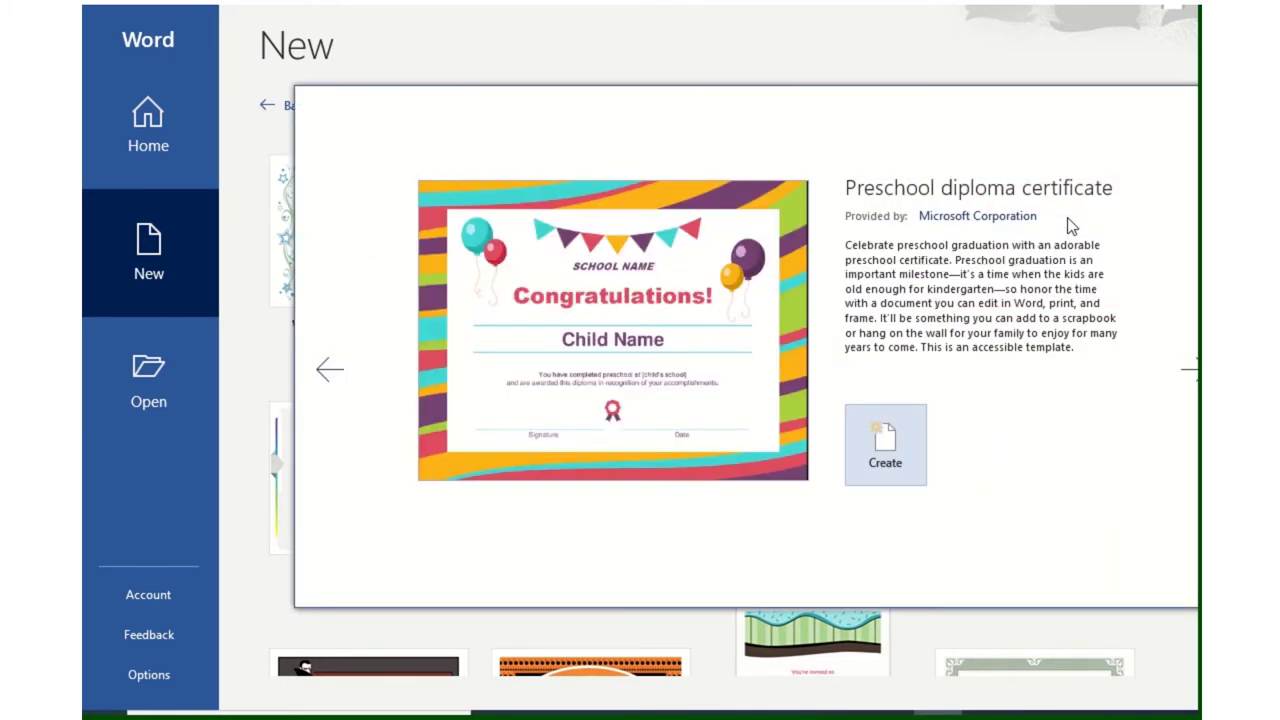
pyautogui.click(871, 455)
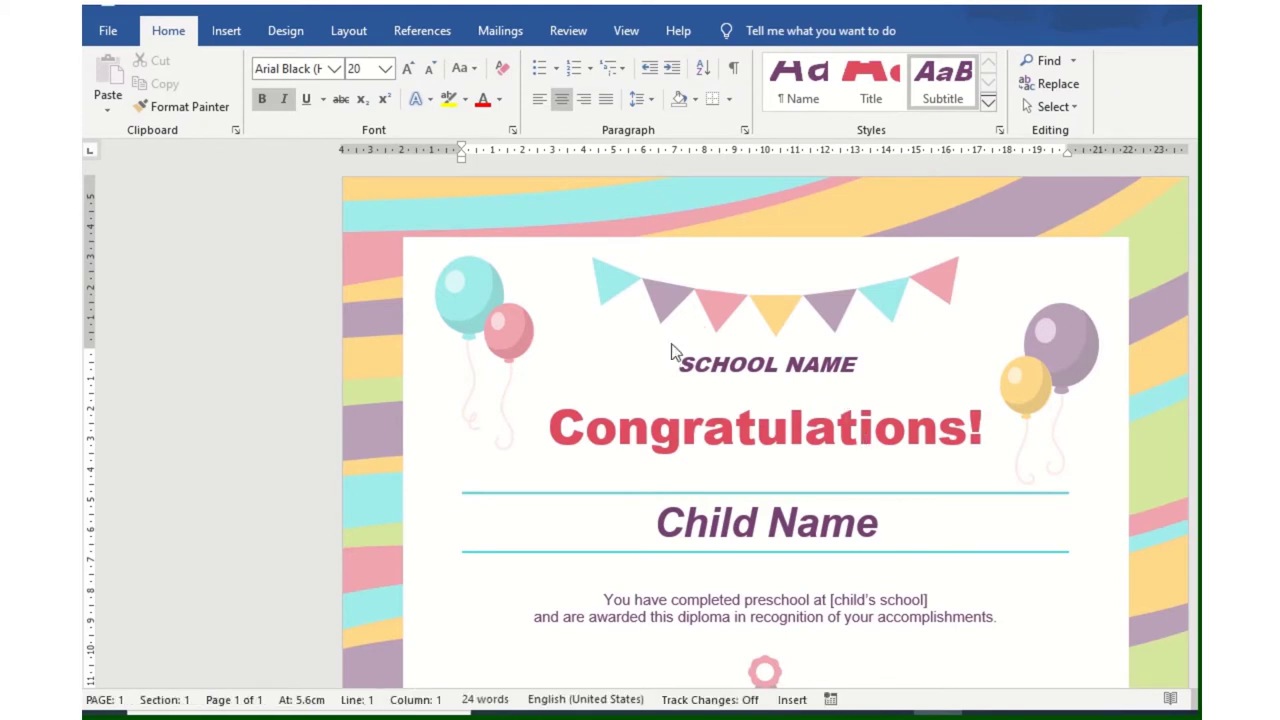
pyautogui.moveTo(672, 354); pyautogui.dragTo(289, 257)
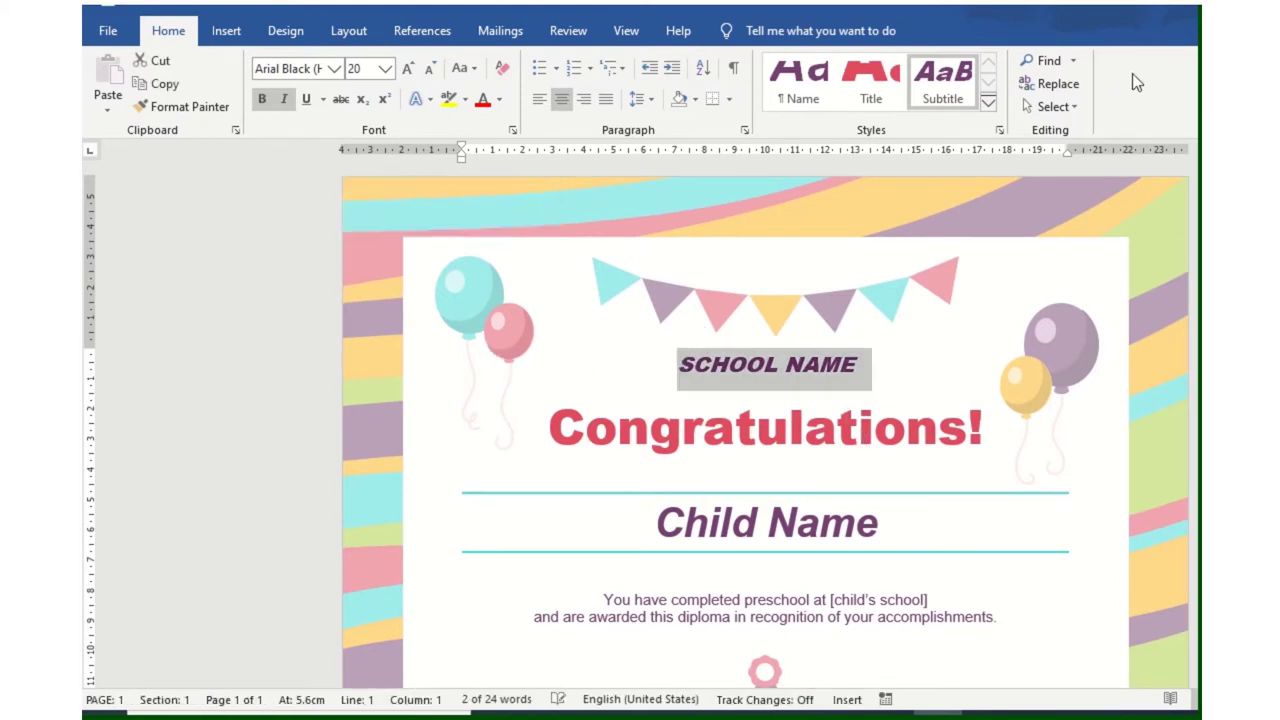
pyautogui.scroll(-1, 851, 451)
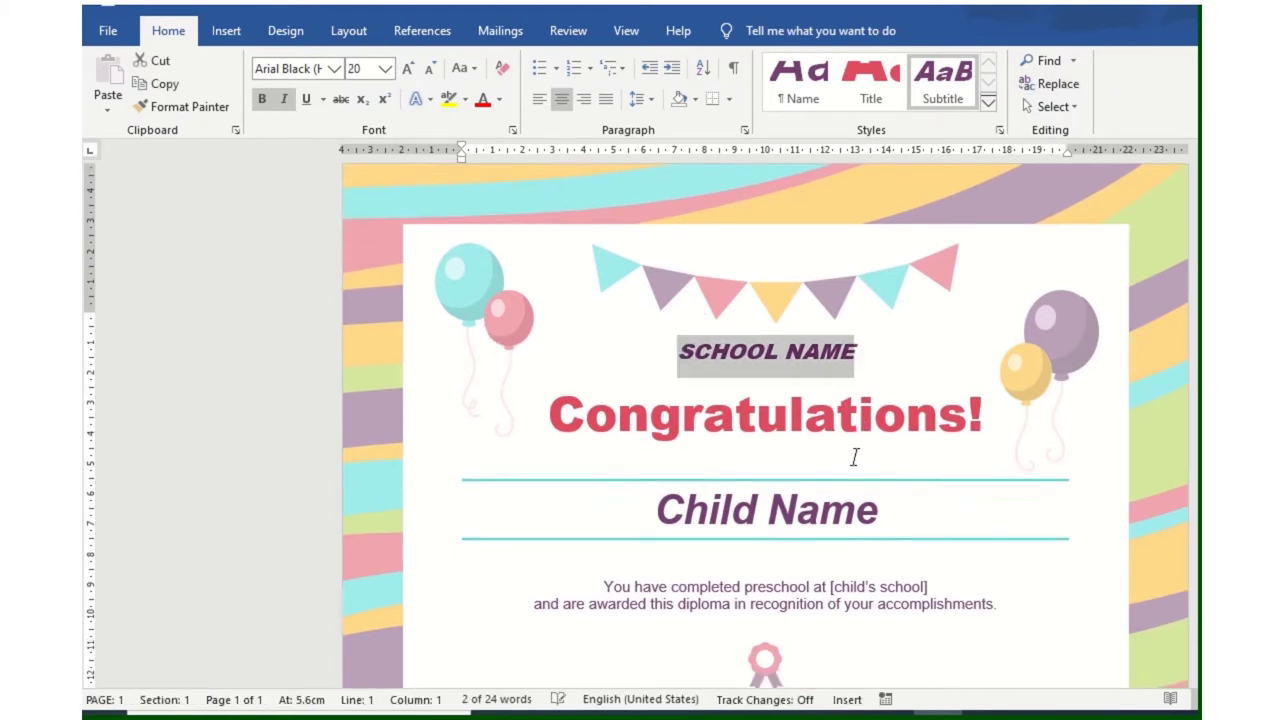
pyautogui.scroll(-2, 846, 443)
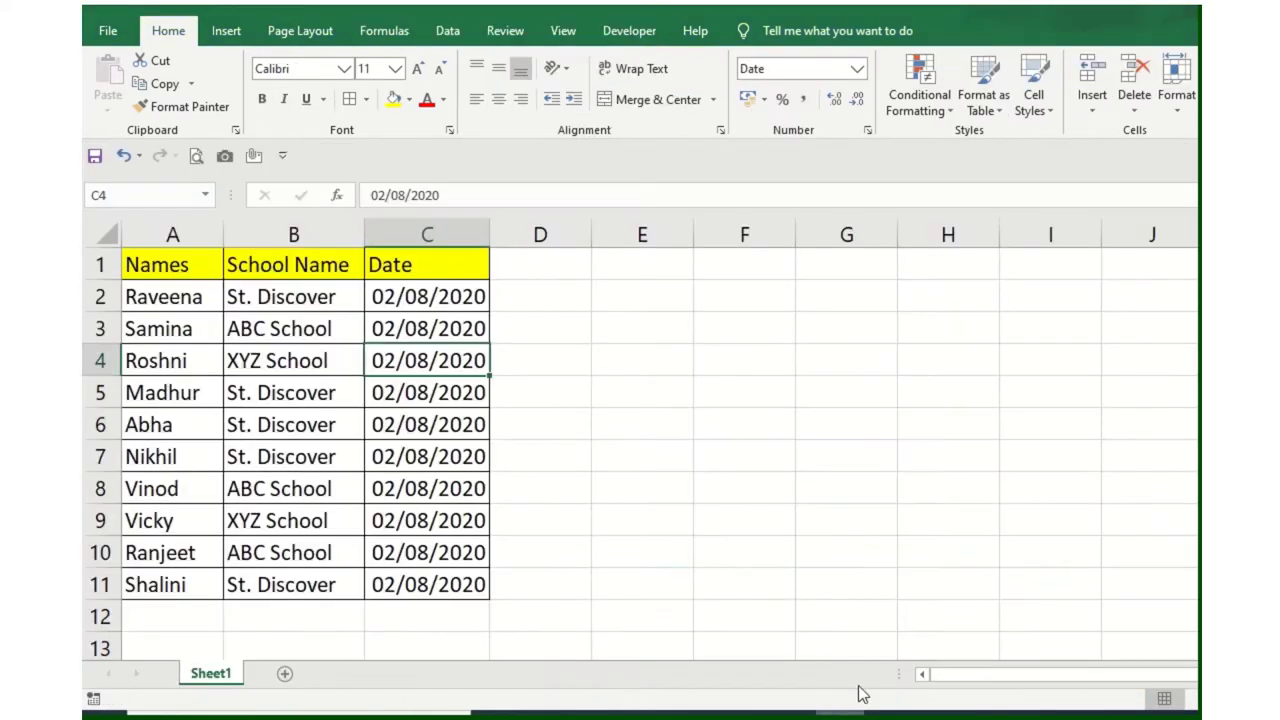
# Review the first record's name, school name and date in cells A2, B2 and C2.
pyautogui.click(191, 297)
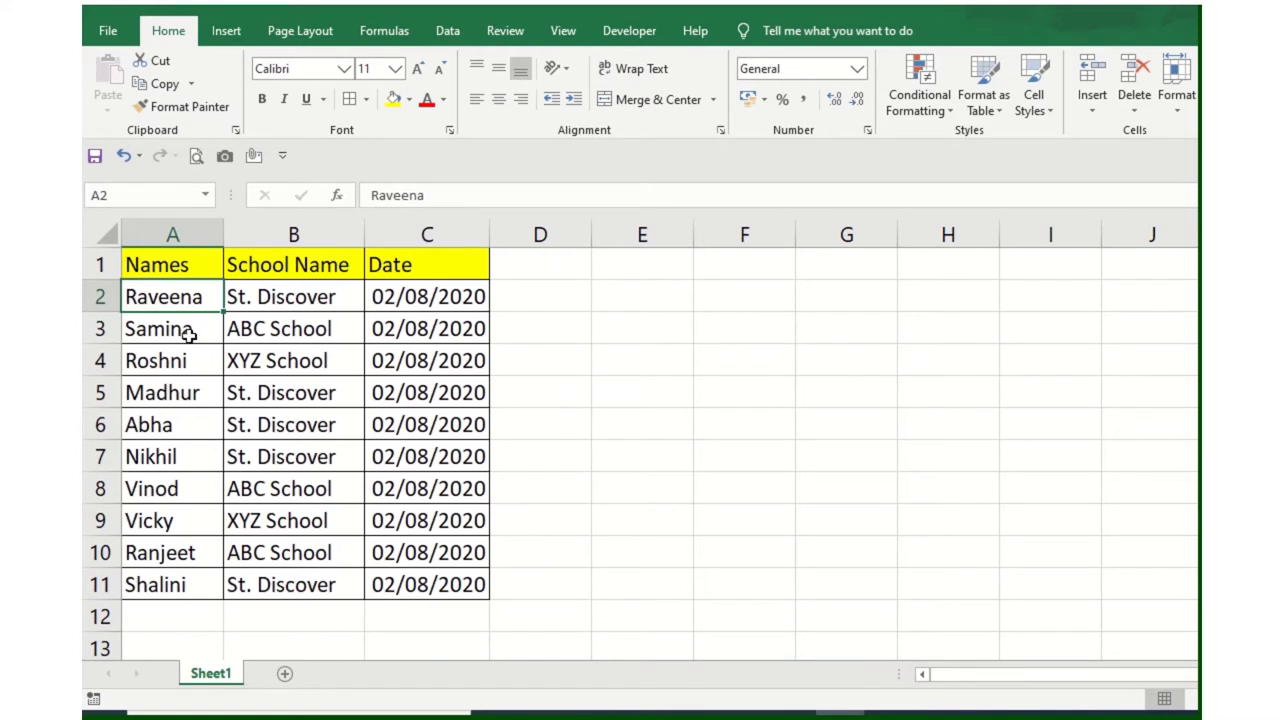
pyautogui.click(296, 295)
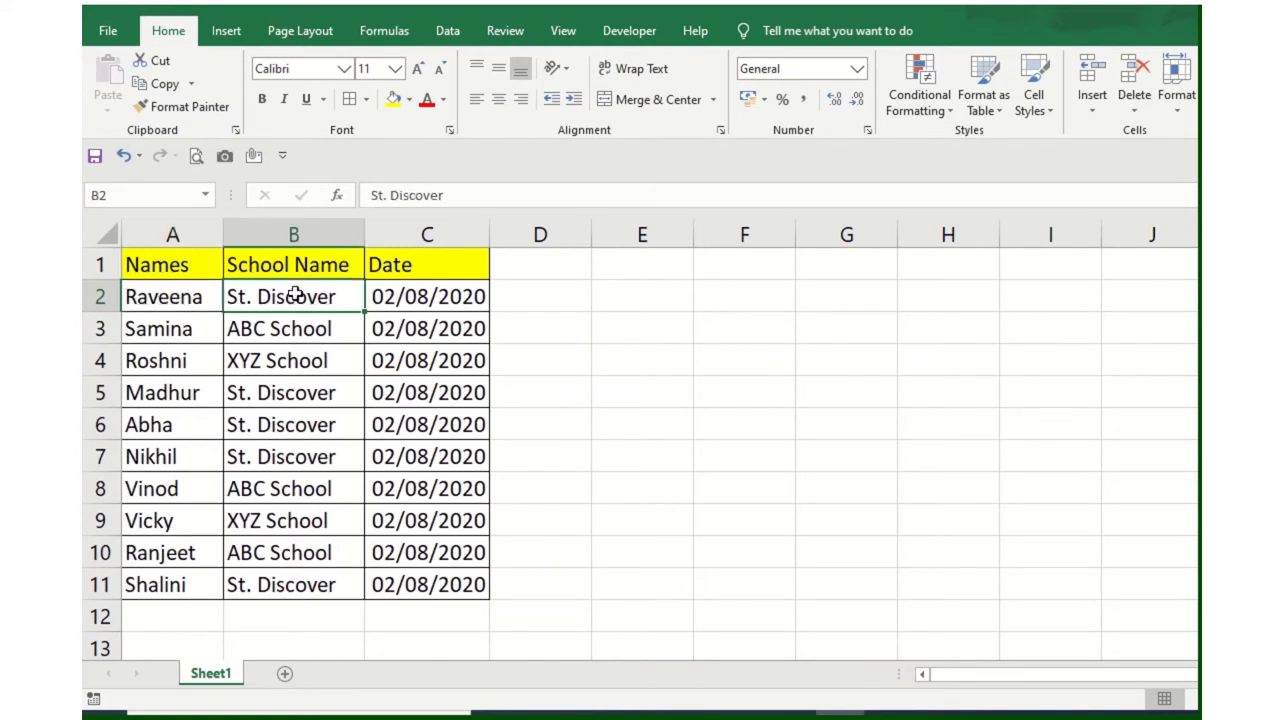
pyautogui.click(447, 303)
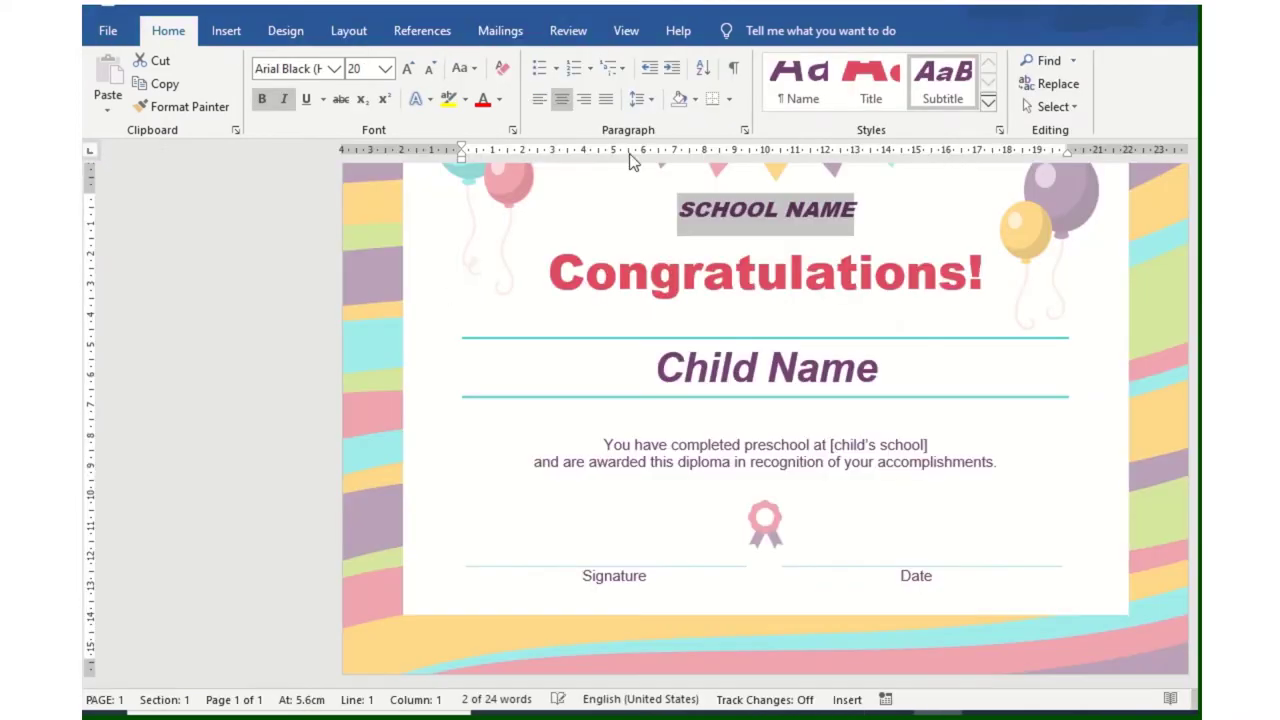
# Switch between the Mailings and Home tabs, selecting the Congratulations! heading.
pyautogui.click(500, 32)
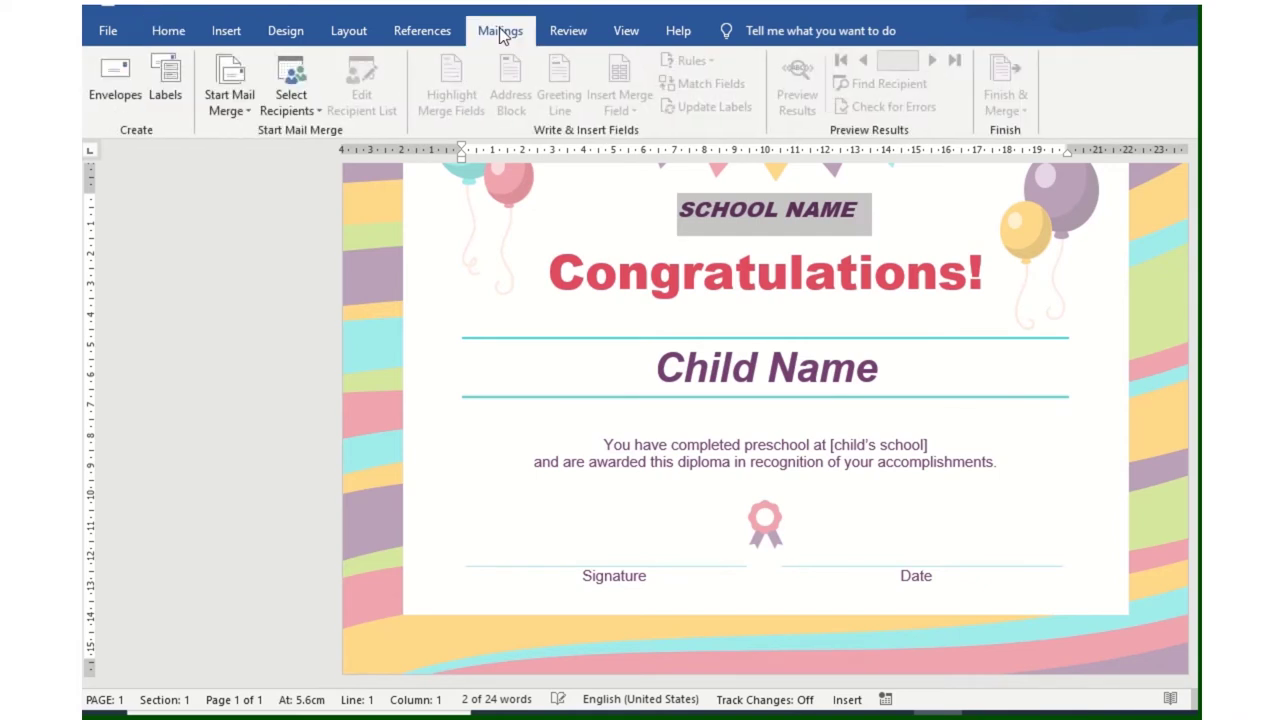
pyautogui.click(262, 266)
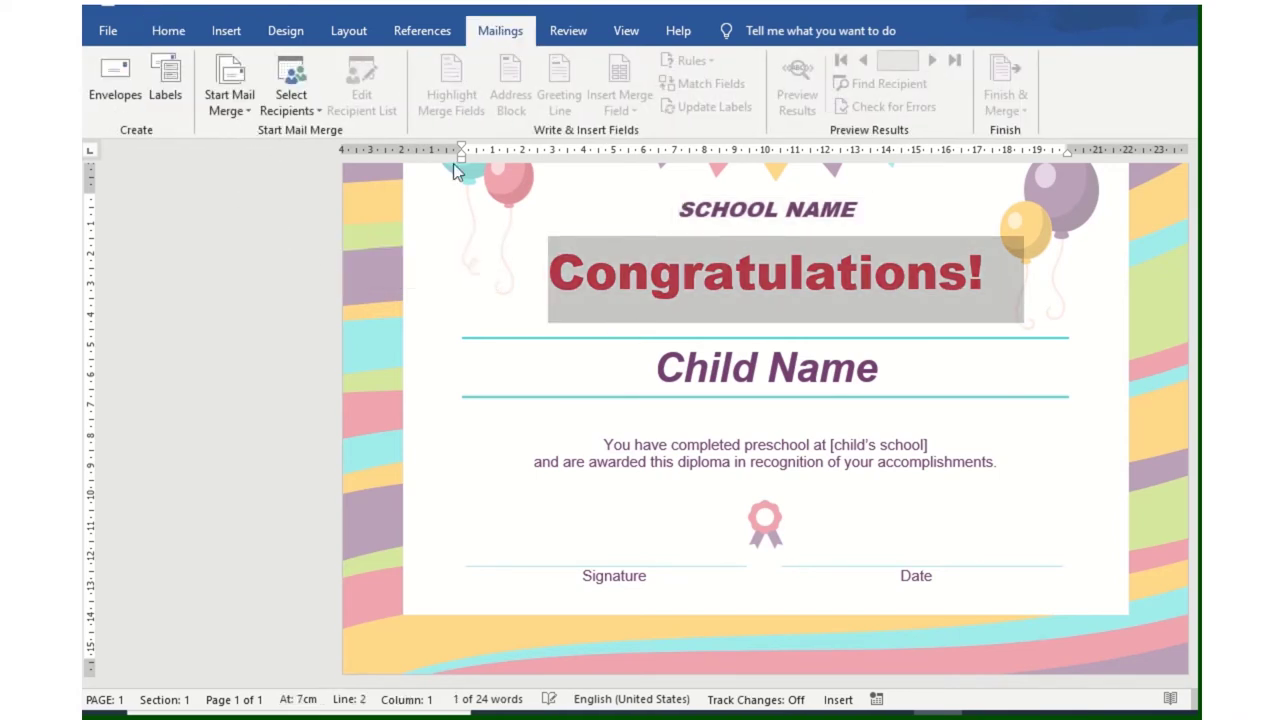
pyautogui.click(168, 31)
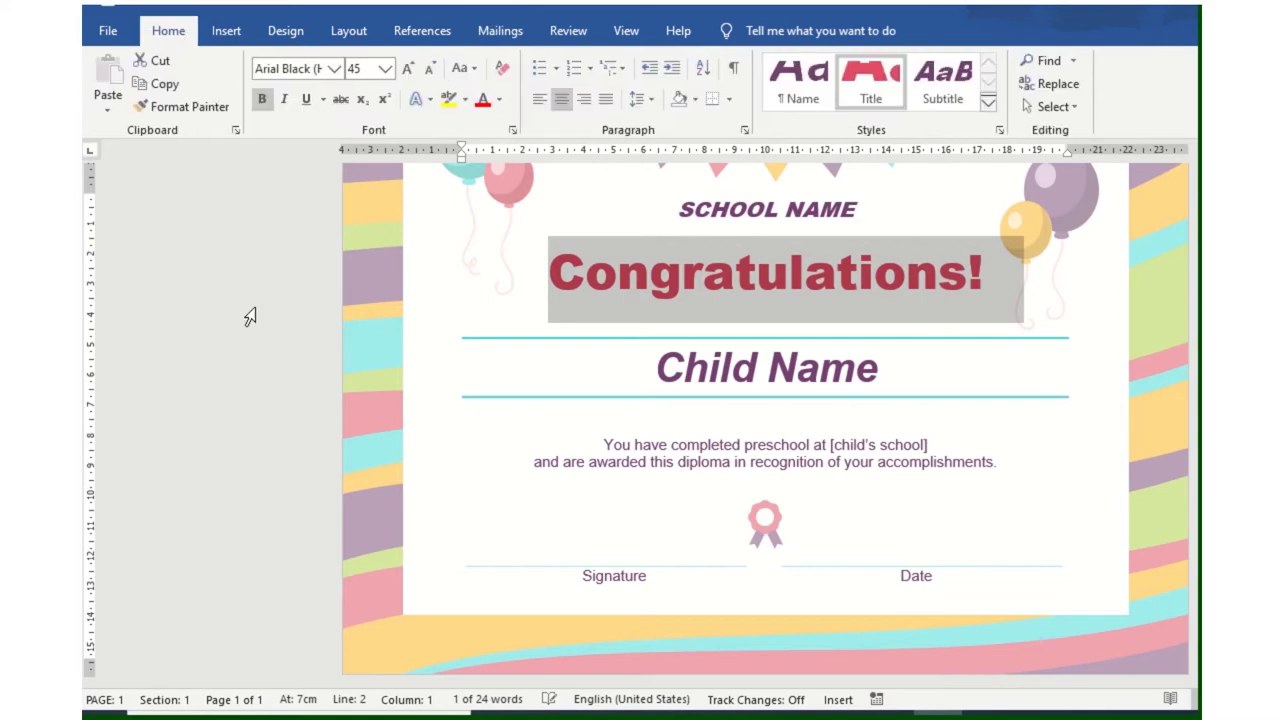
pyautogui.click(497, 33)
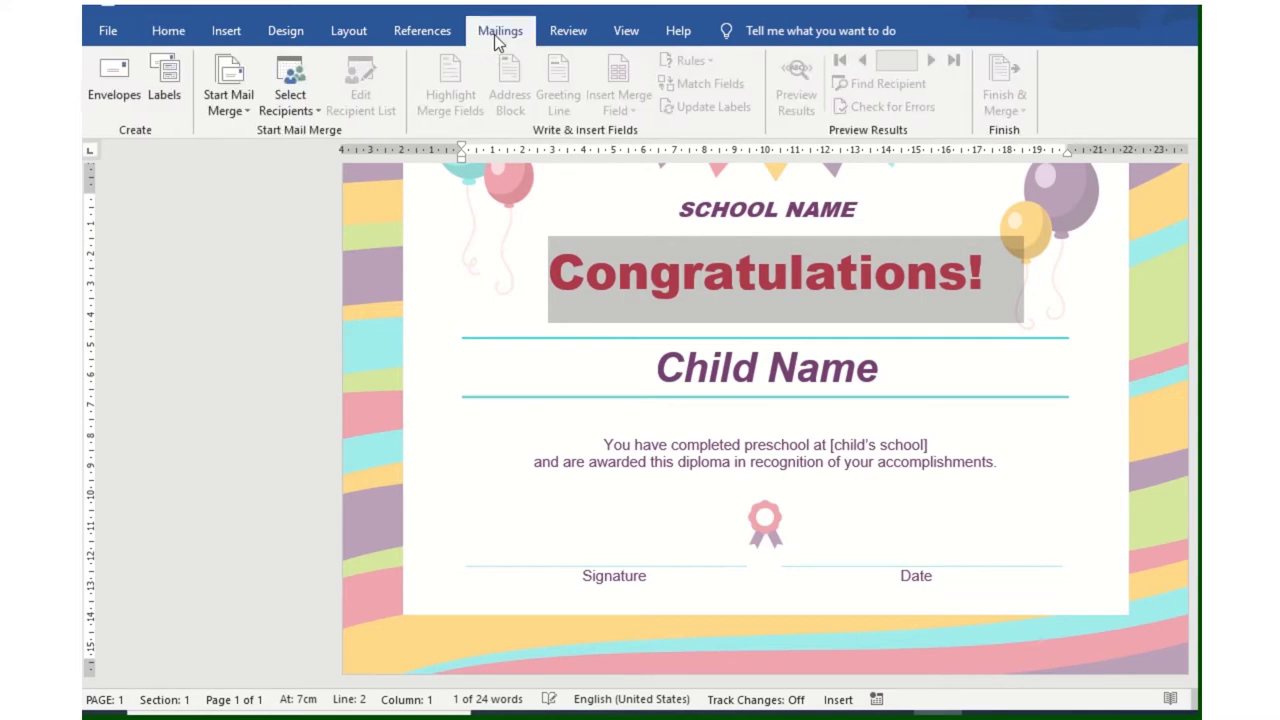
# Inspect the SCHOOL NAME, Child Name, Date, completion paragraph and Congratulations! placeholders.
pyautogui.click(584, 216)
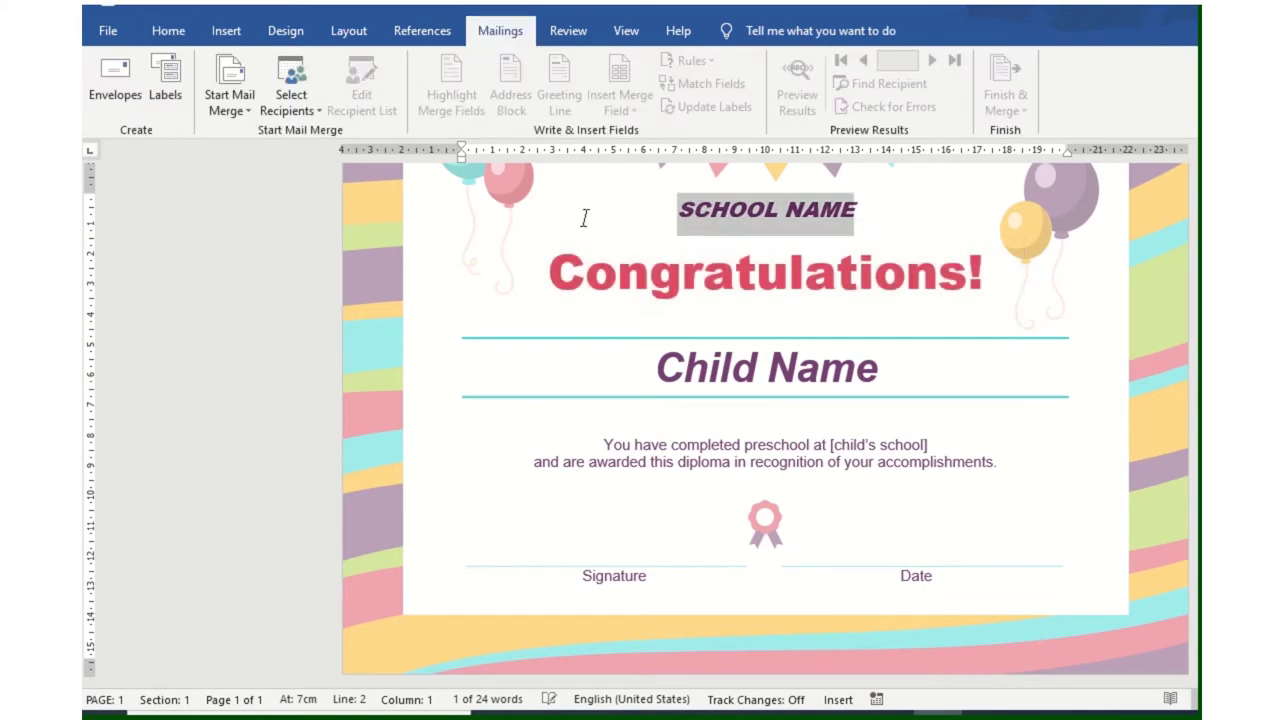
pyautogui.scroll(1, 650, 250)
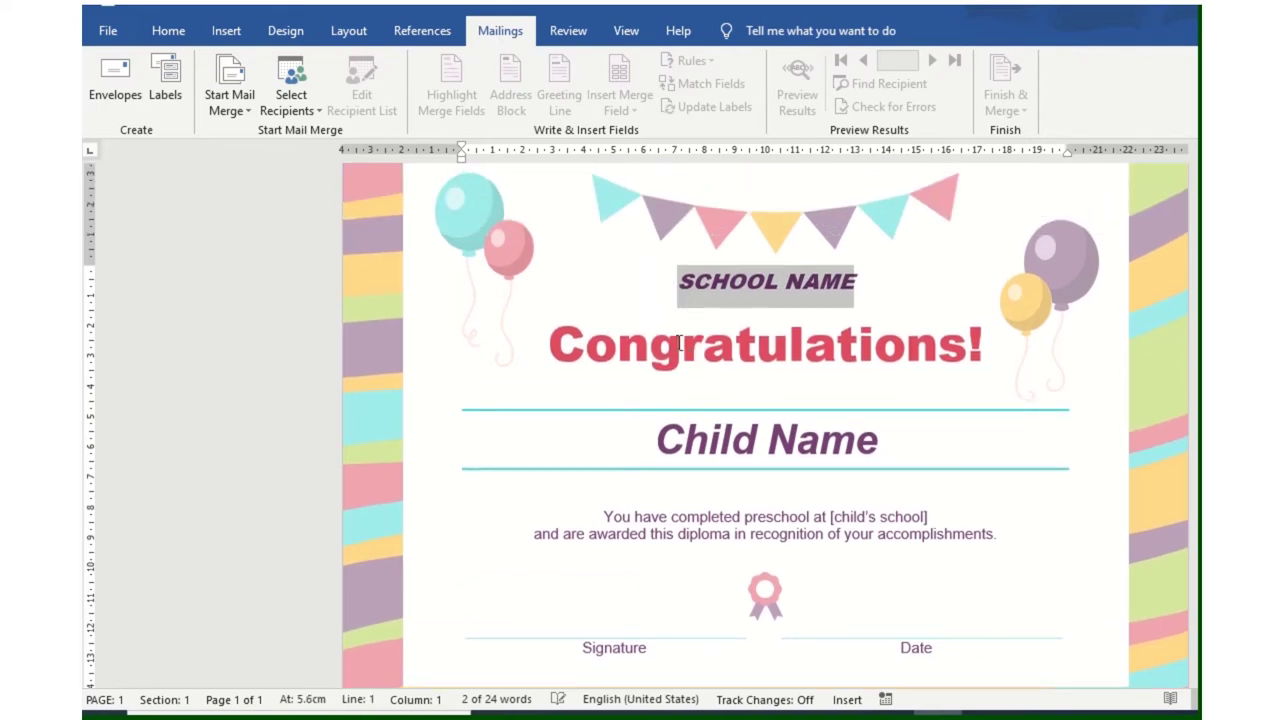
pyautogui.scroll(1, 760, 305)
pyautogui.scroll(-1, 829, 349)
pyautogui.scroll(-2, 692, 459)
pyautogui.click(700, 373)
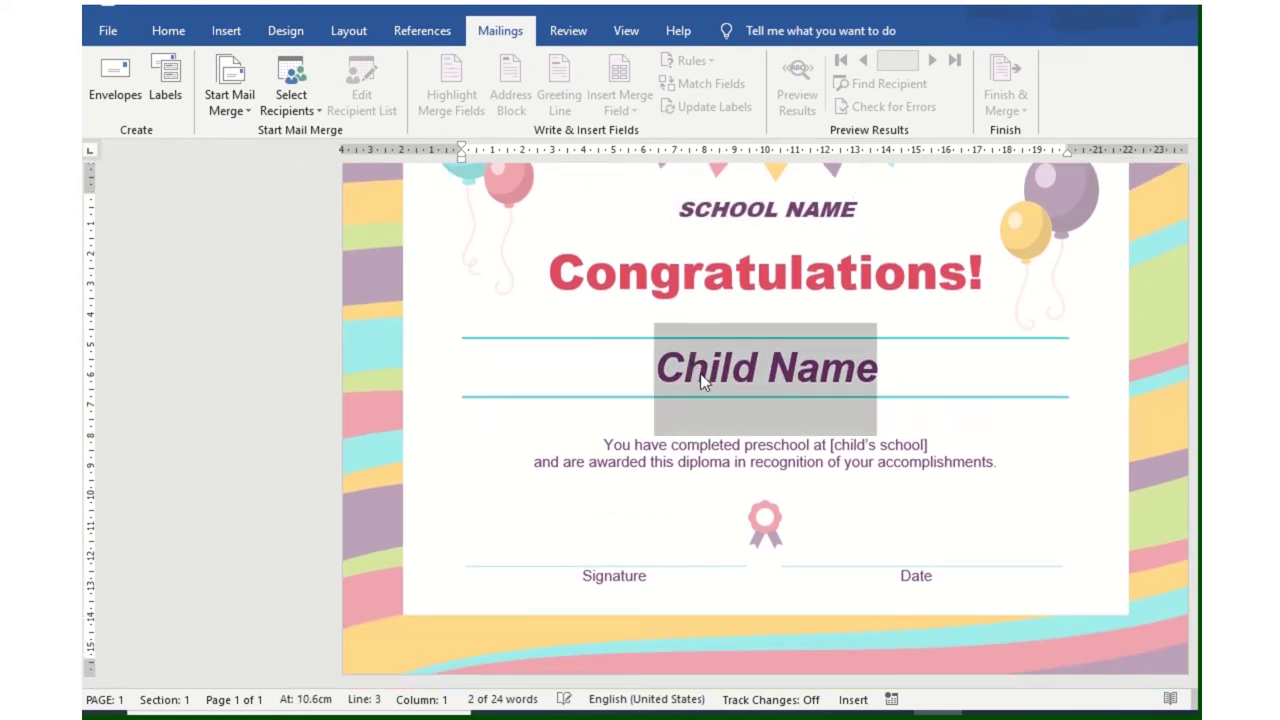
pyautogui.click(975, 572)
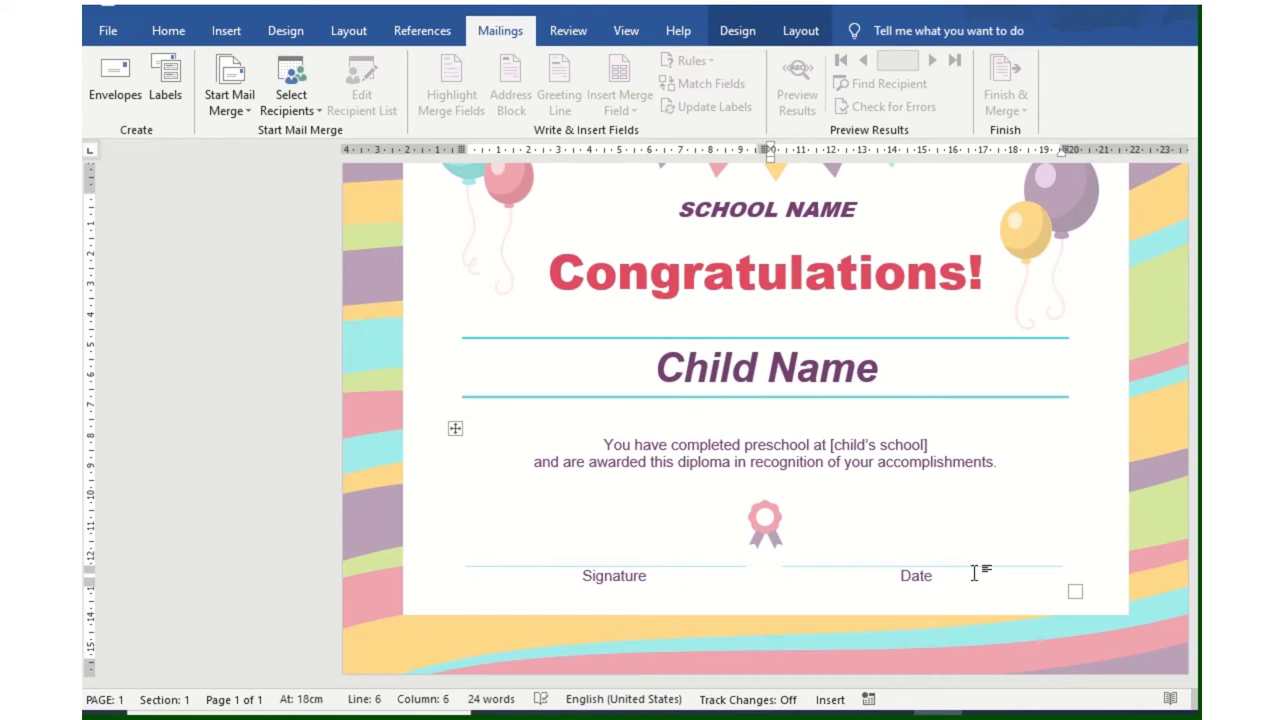
pyautogui.tripleClick(610, 556)
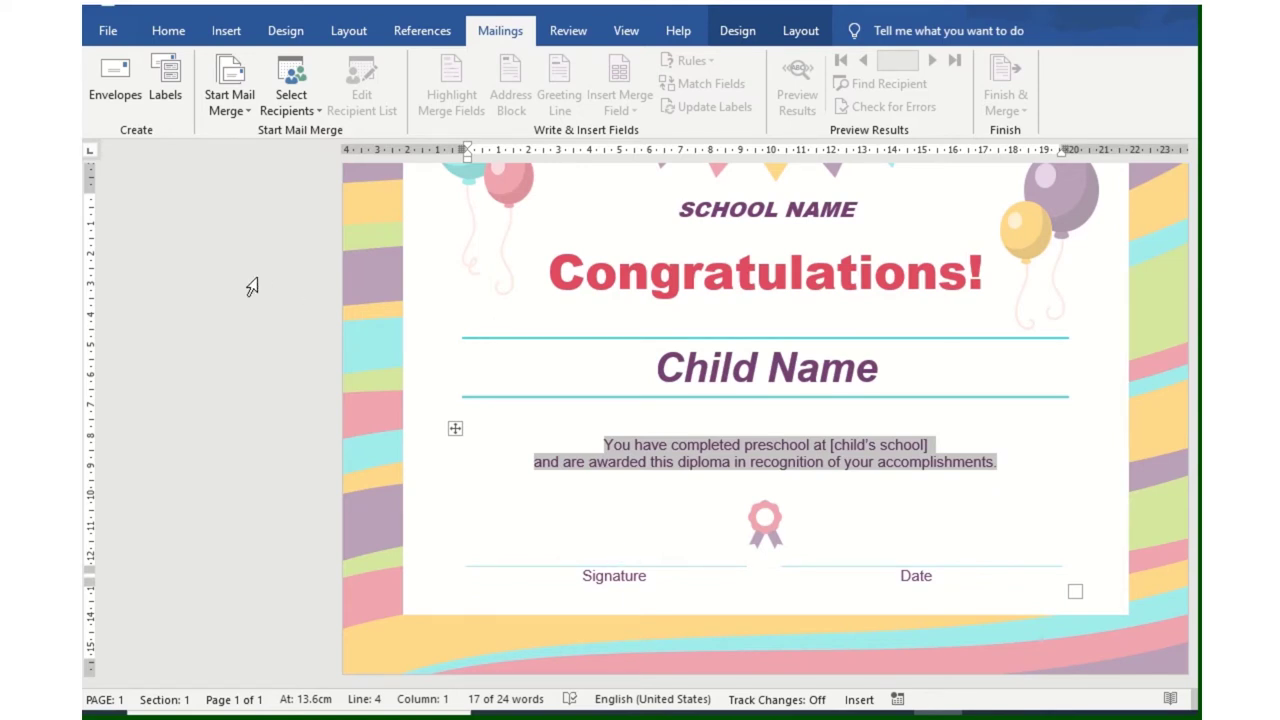
pyautogui.click(296, 298)
pyautogui.click(768, 209)
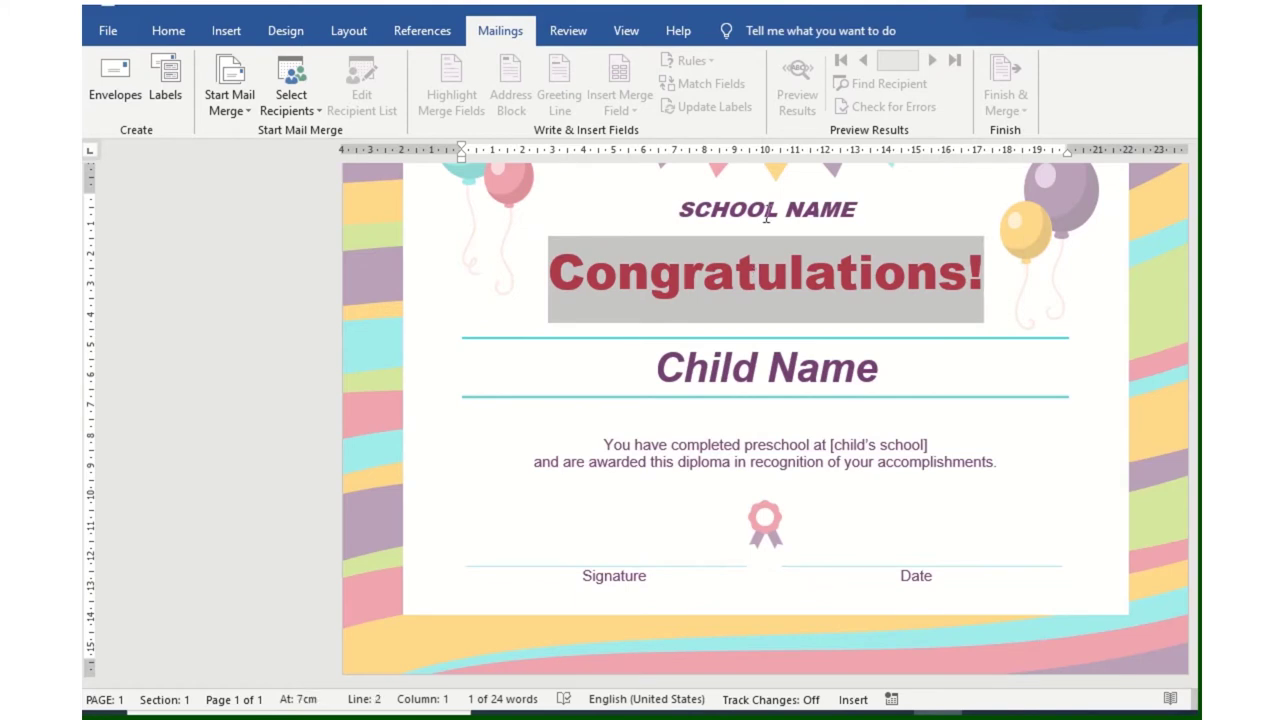
pyautogui.scroll(2, 796, 311)
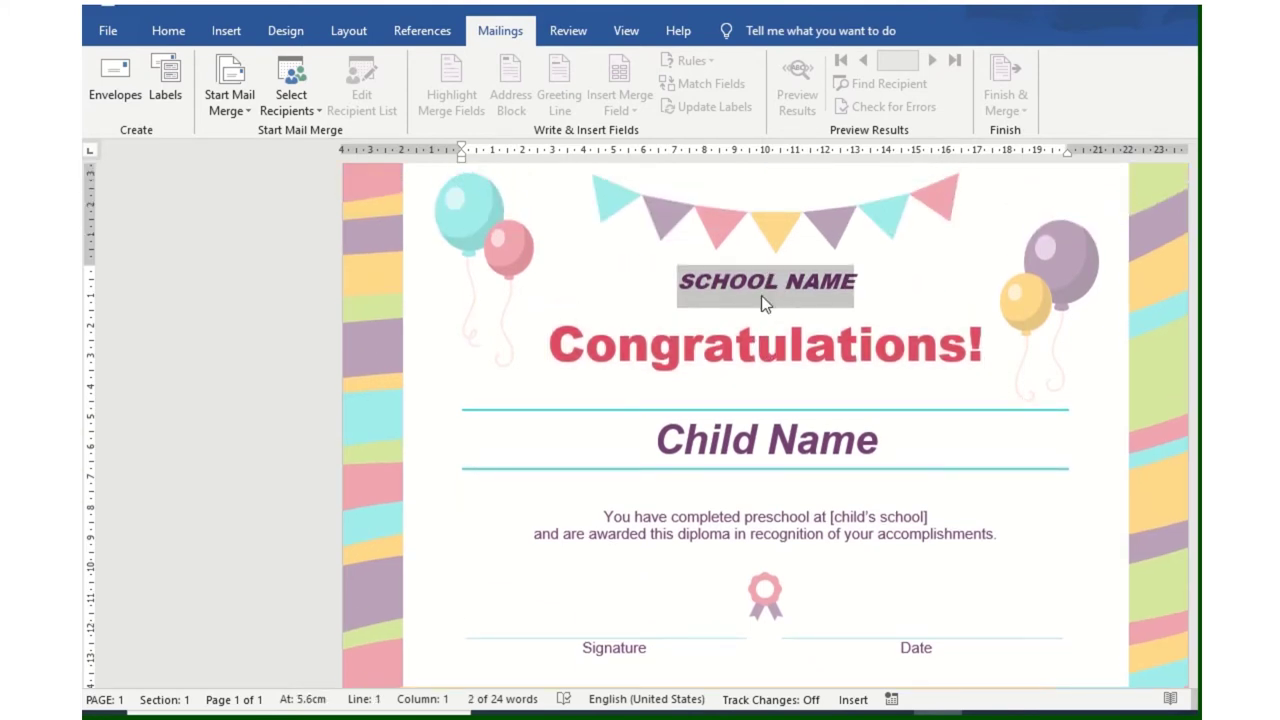
# Set the mail merge type to Letters and open the Select Recipients options.
pyautogui.click(237, 112)
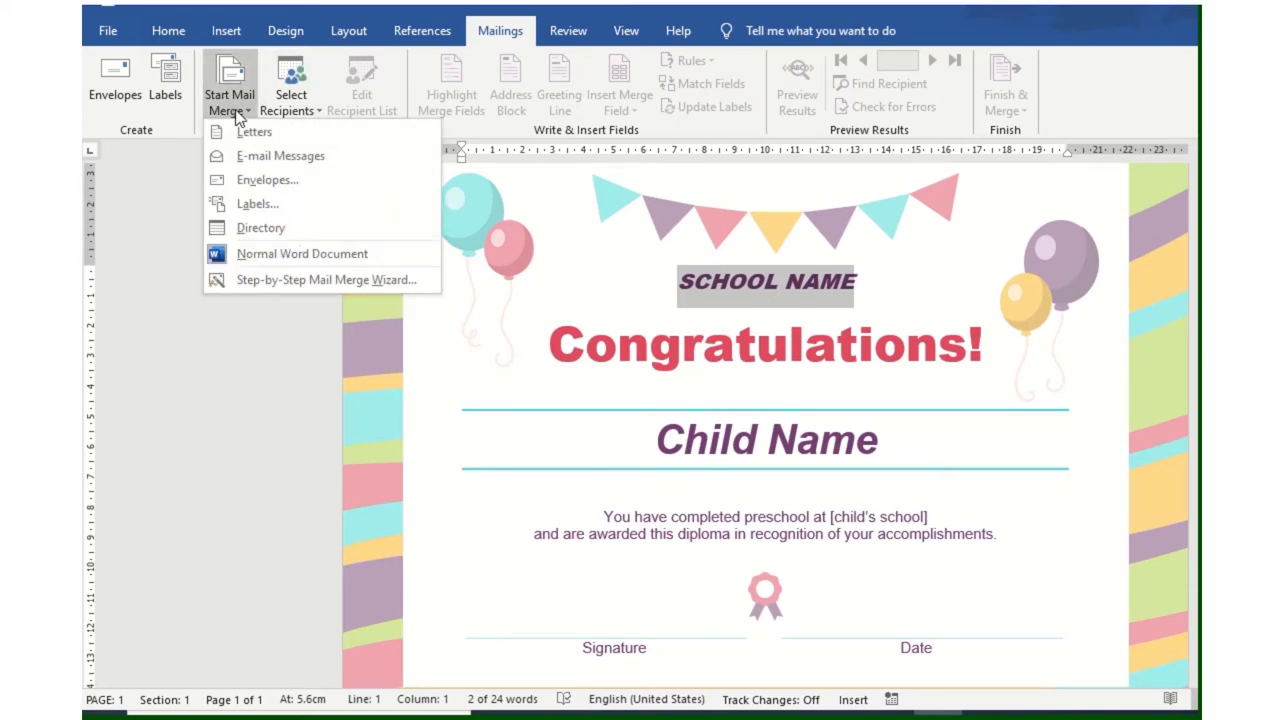
pyautogui.click(250, 135)
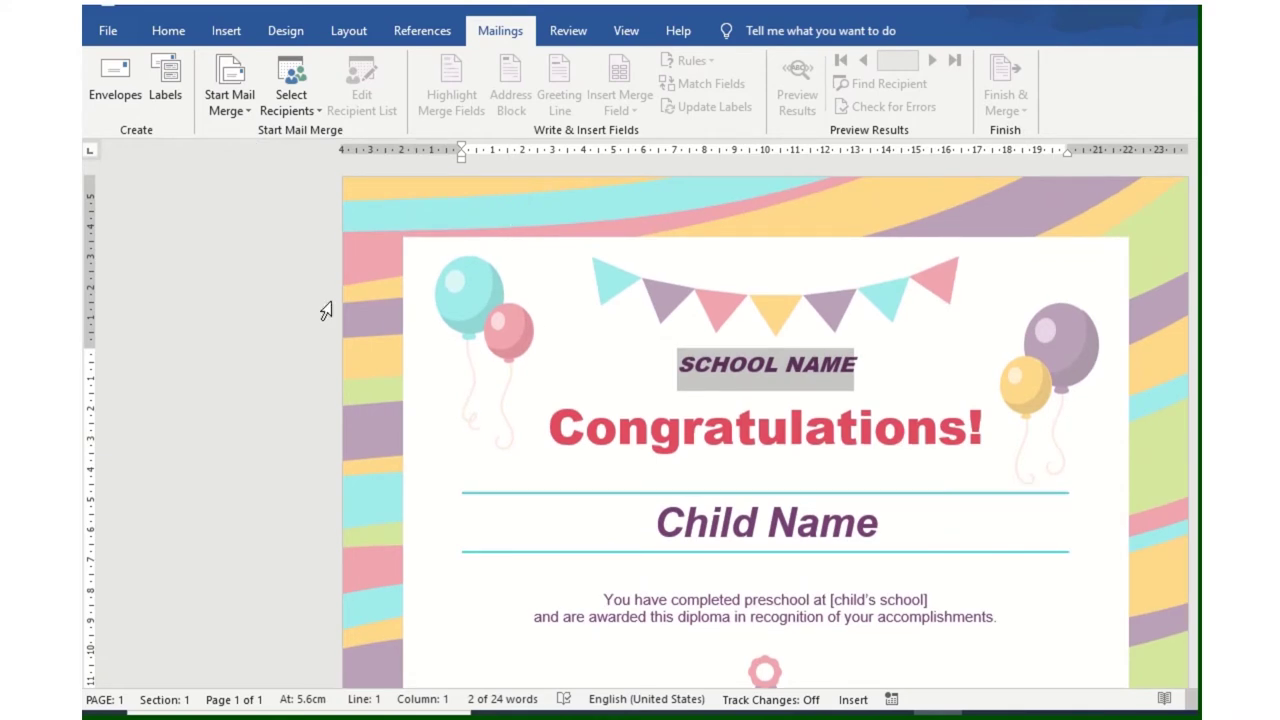
pyautogui.click(300, 116)
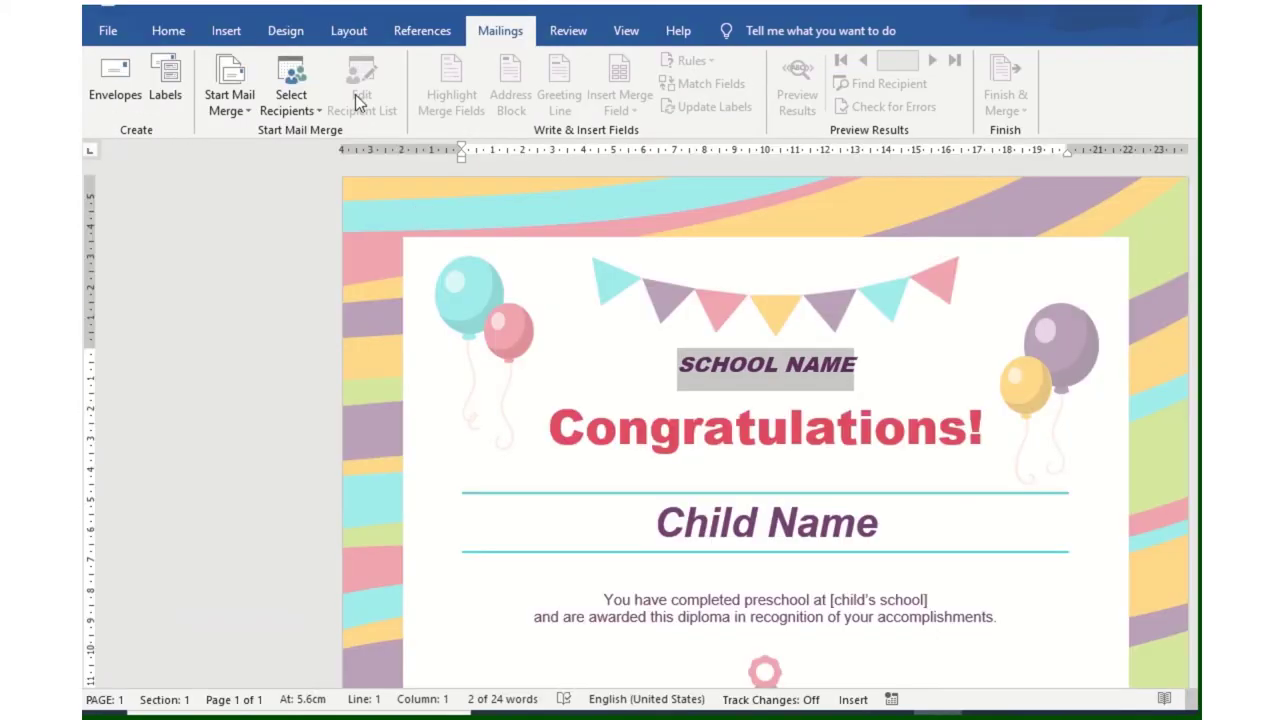
pyautogui.click(291, 100)
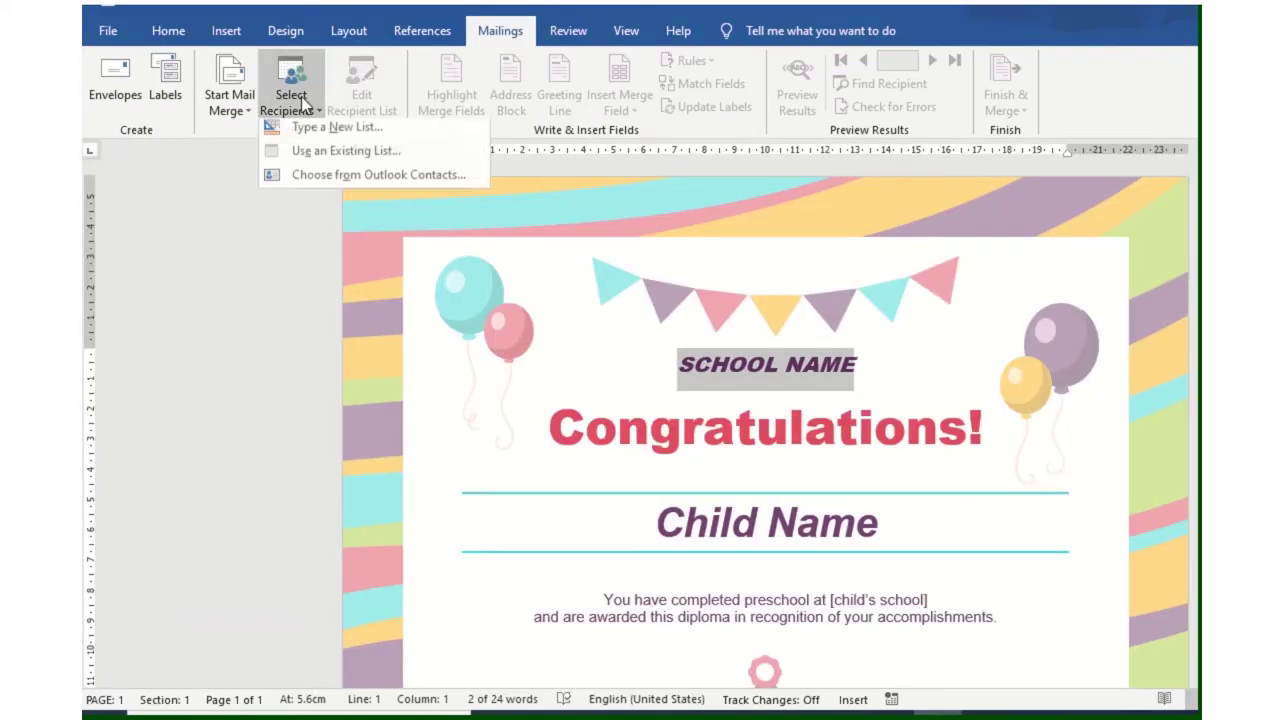
# Use an existing list by opening the 'file to access' workbook from New folder.
pyautogui.click(354, 158)
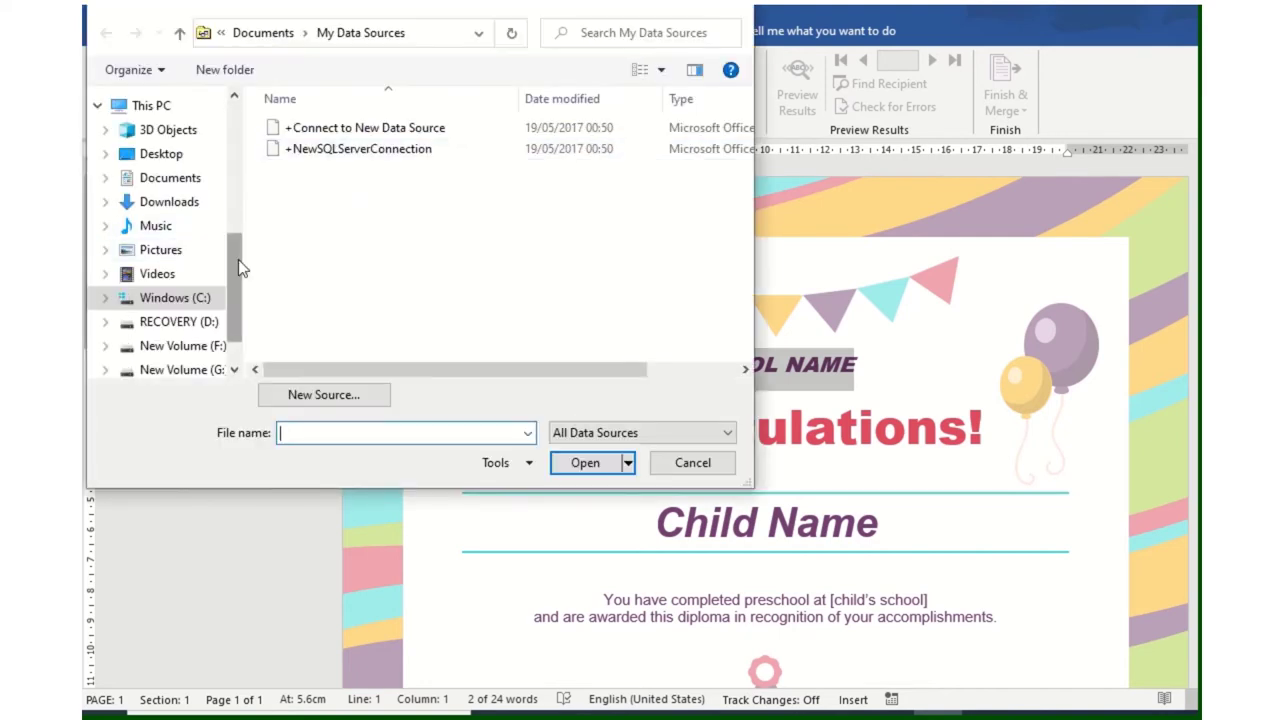
pyautogui.scroll(5, 238, 268)
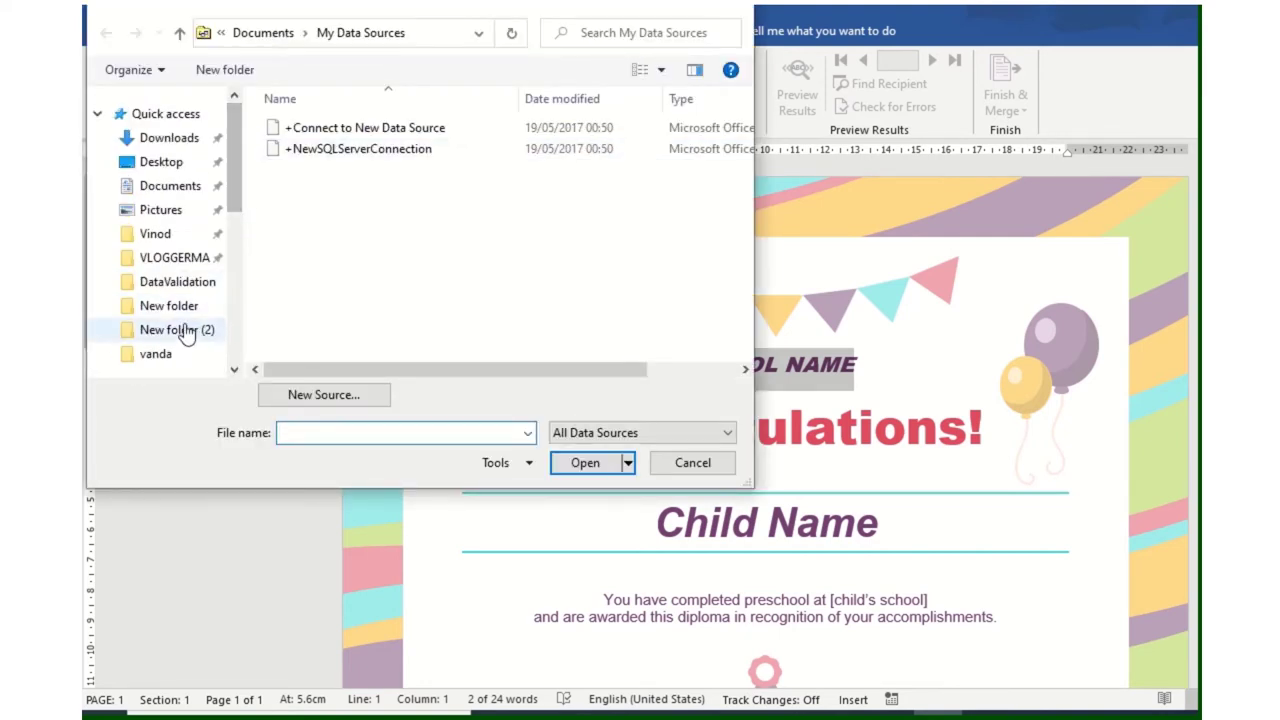
pyautogui.click(185, 314)
pyautogui.click(290, 132)
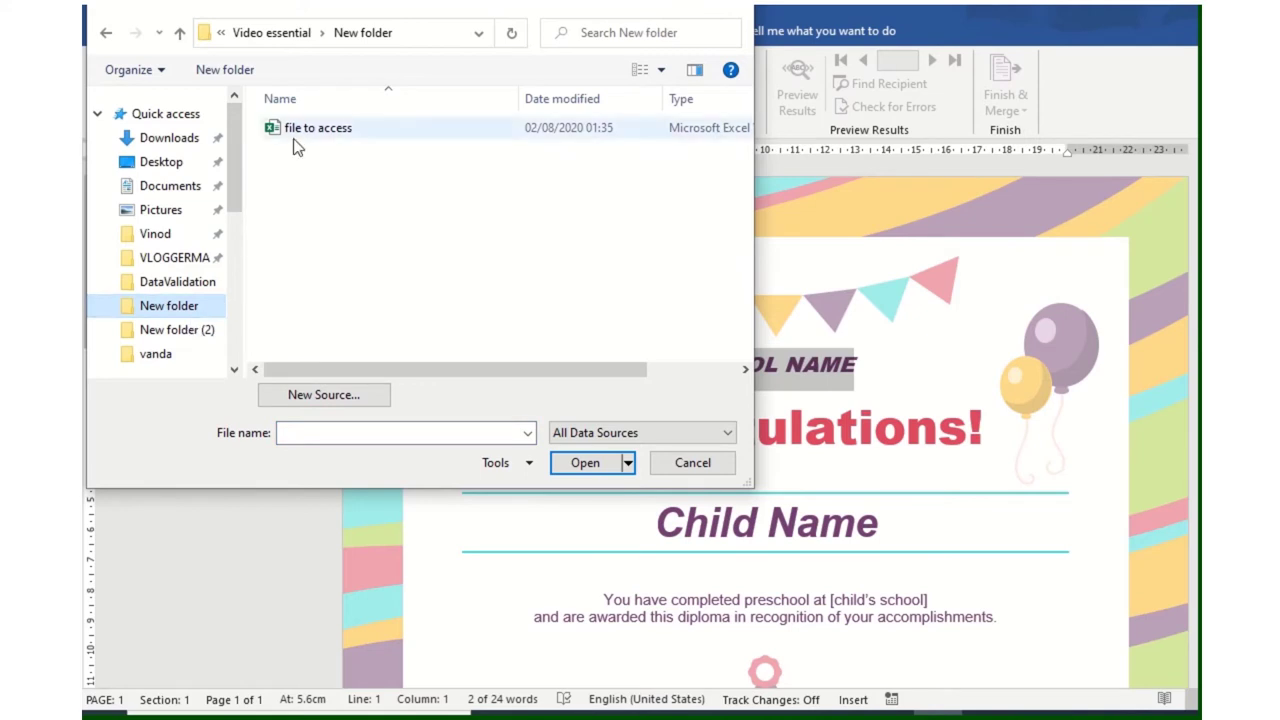
pyautogui.click(407, 36)
pyautogui.click(462, 214)
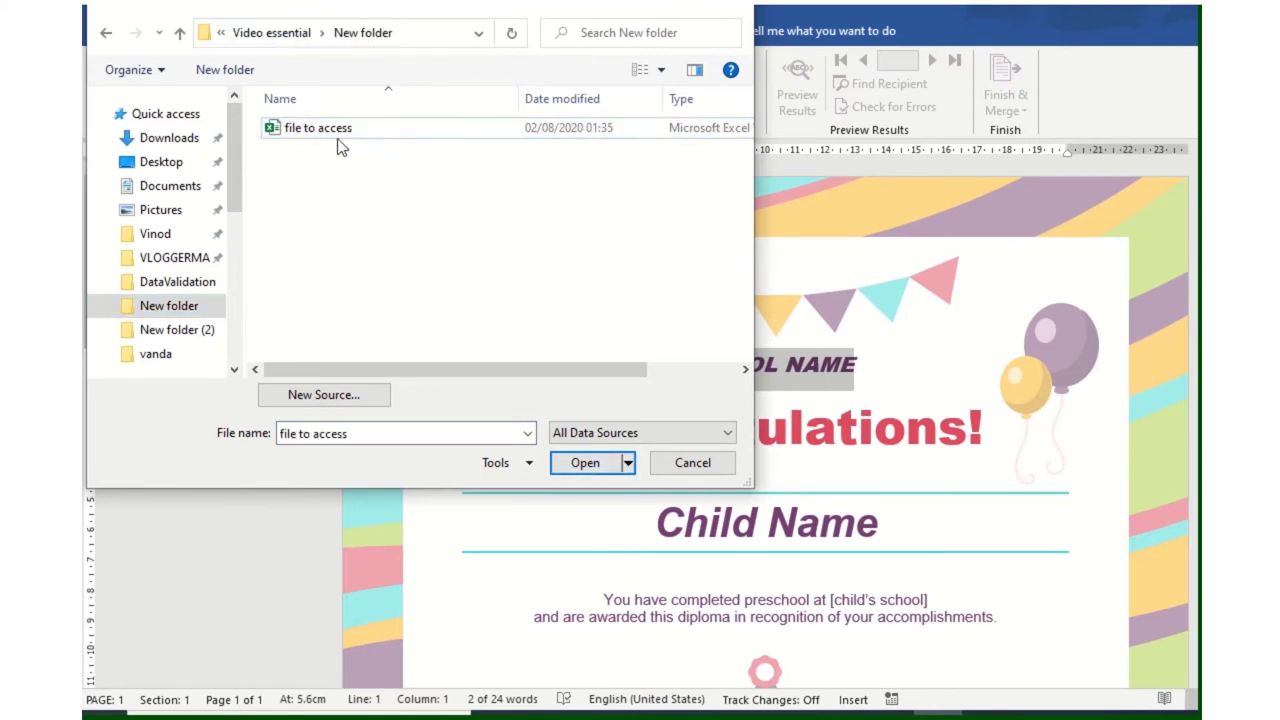
pyautogui.click(340, 140)
pyautogui.click(585, 462)
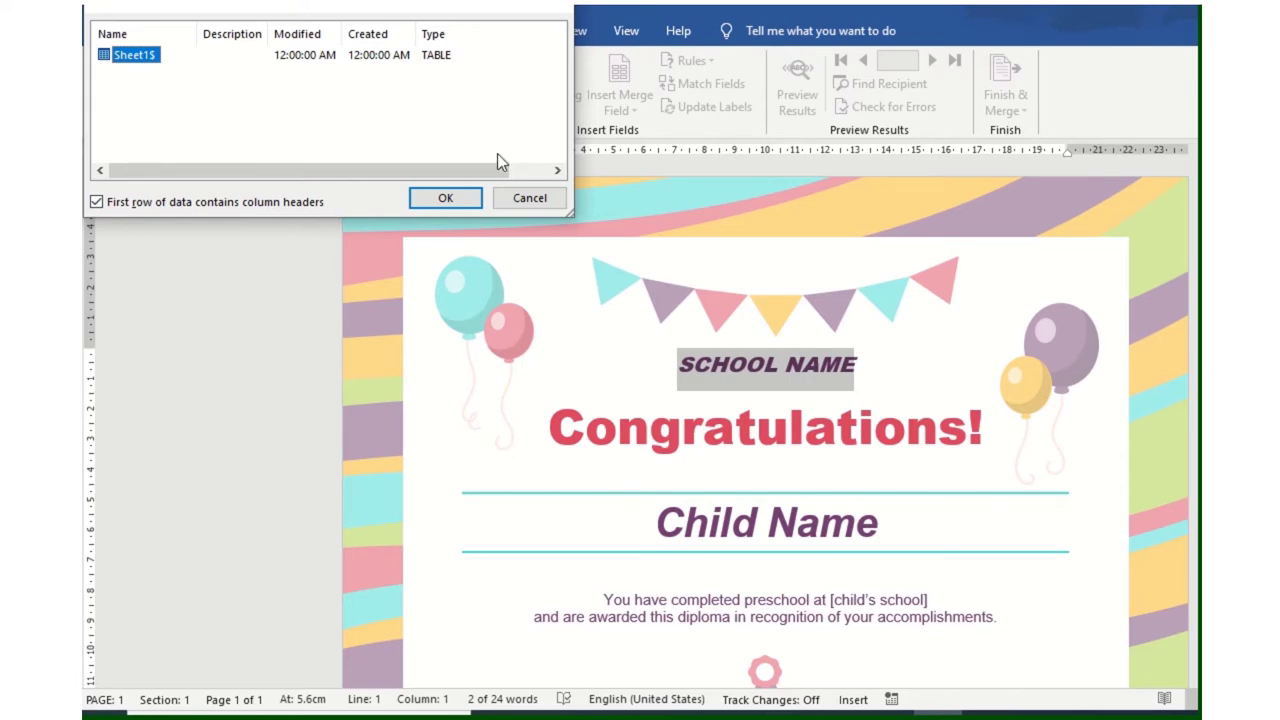
# Confirm the Excel header row, then accept Sheet1$ with first-row column headers as recipients.
pyautogui.hotkey('alt', 'Tab')
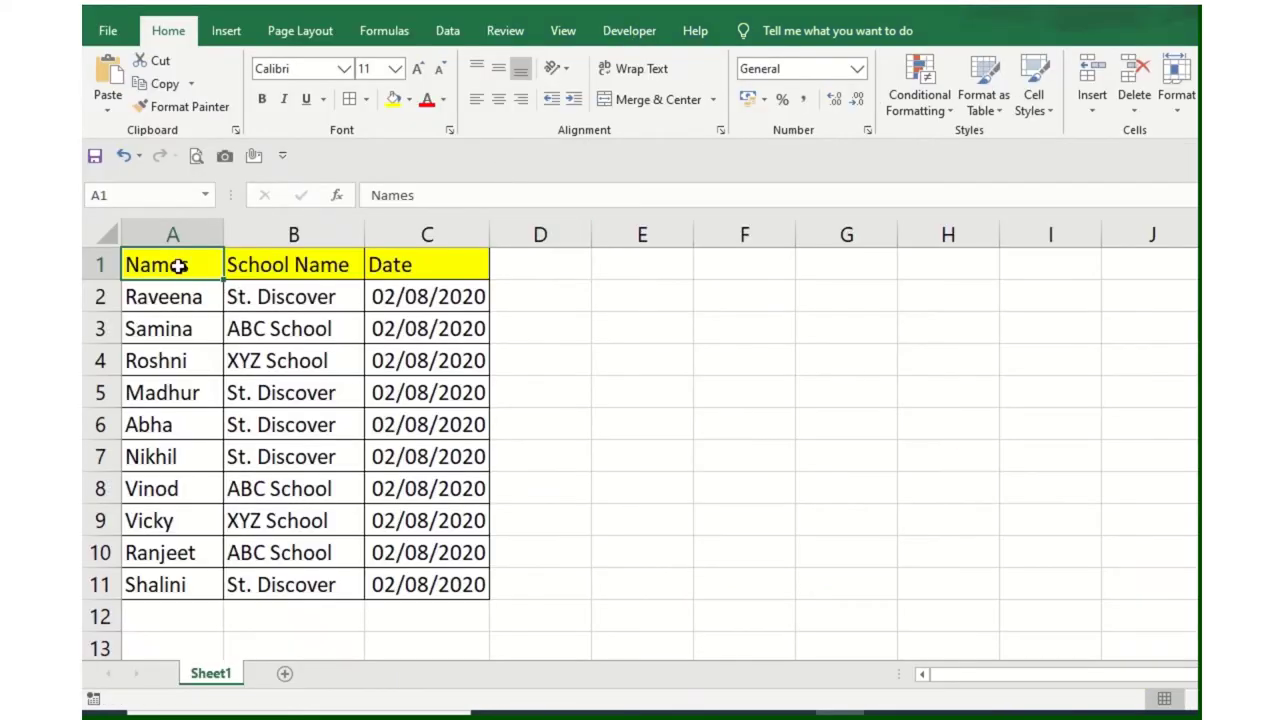
pyautogui.moveTo(177, 264); pyautogui.dragTo(425, 266)
pyautogui.hotkey('alt', 'Tab')
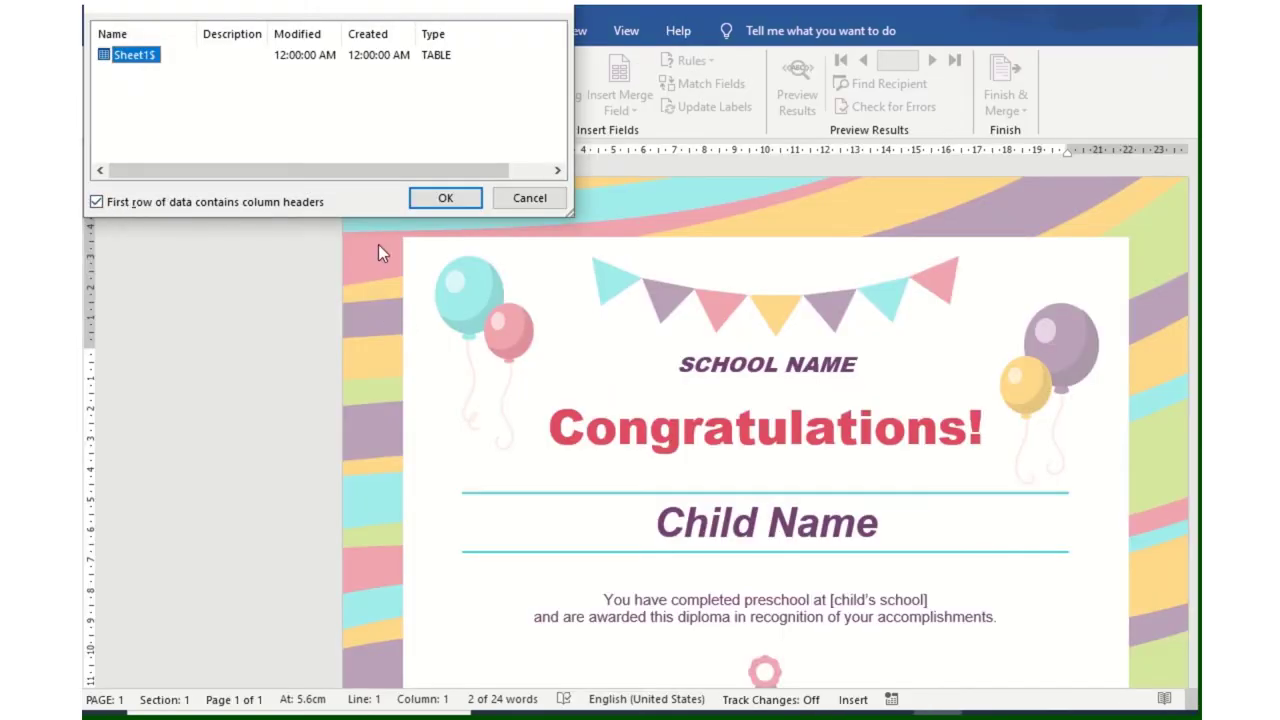
pyautogui.click(443, 198)
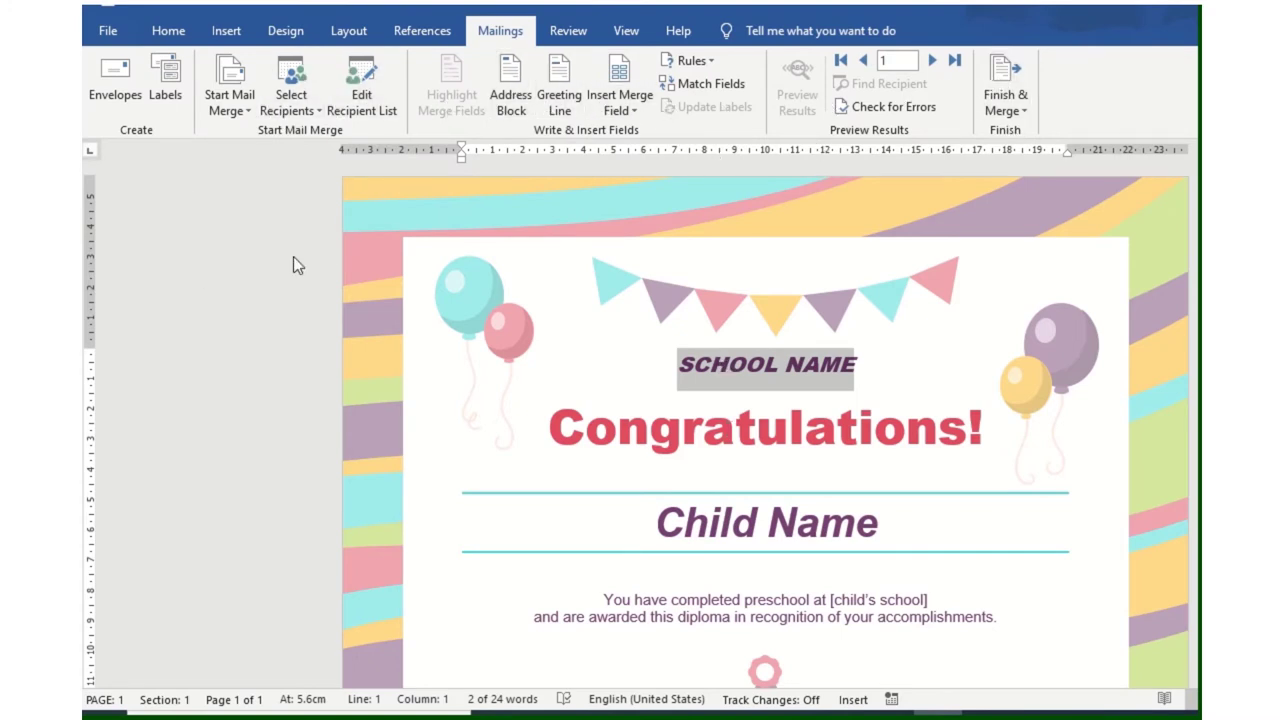
pyautogui.scroll(-1, 420, 325)
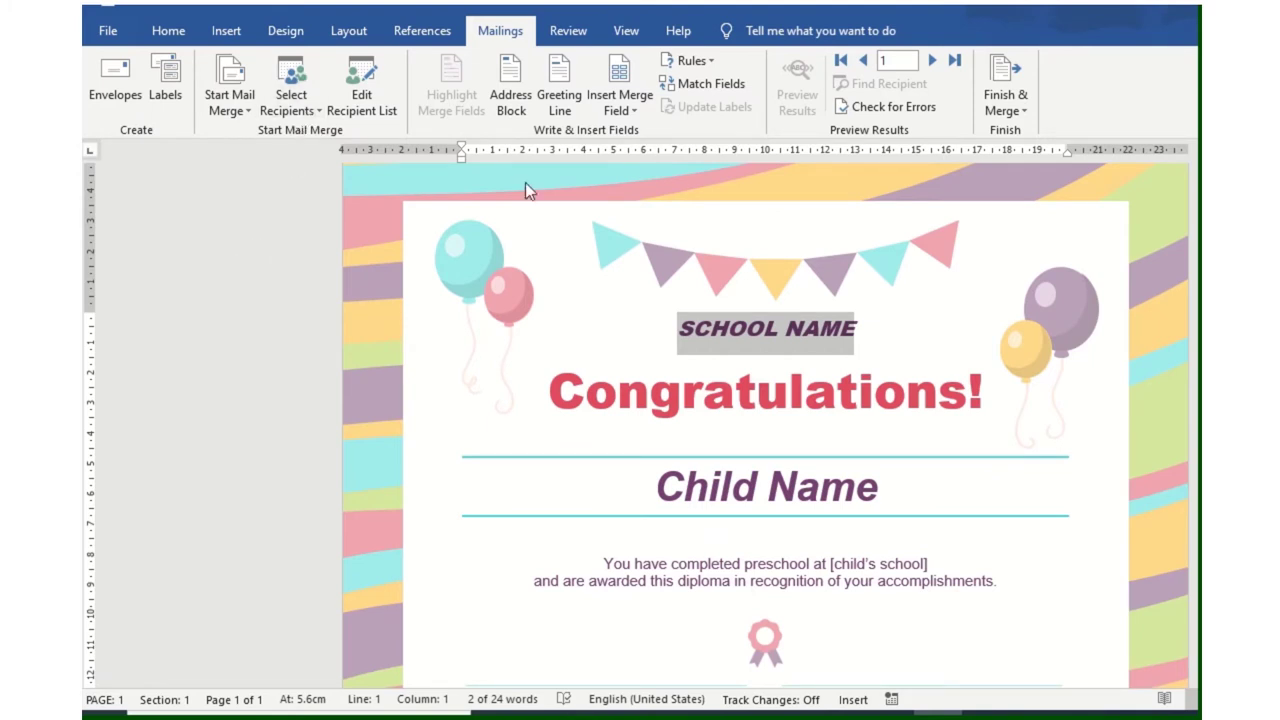
# Insert School_Name over SCHOOL NAME, Names over Child Name, and Date after the Date label.
pyautogui.click(627, 111)
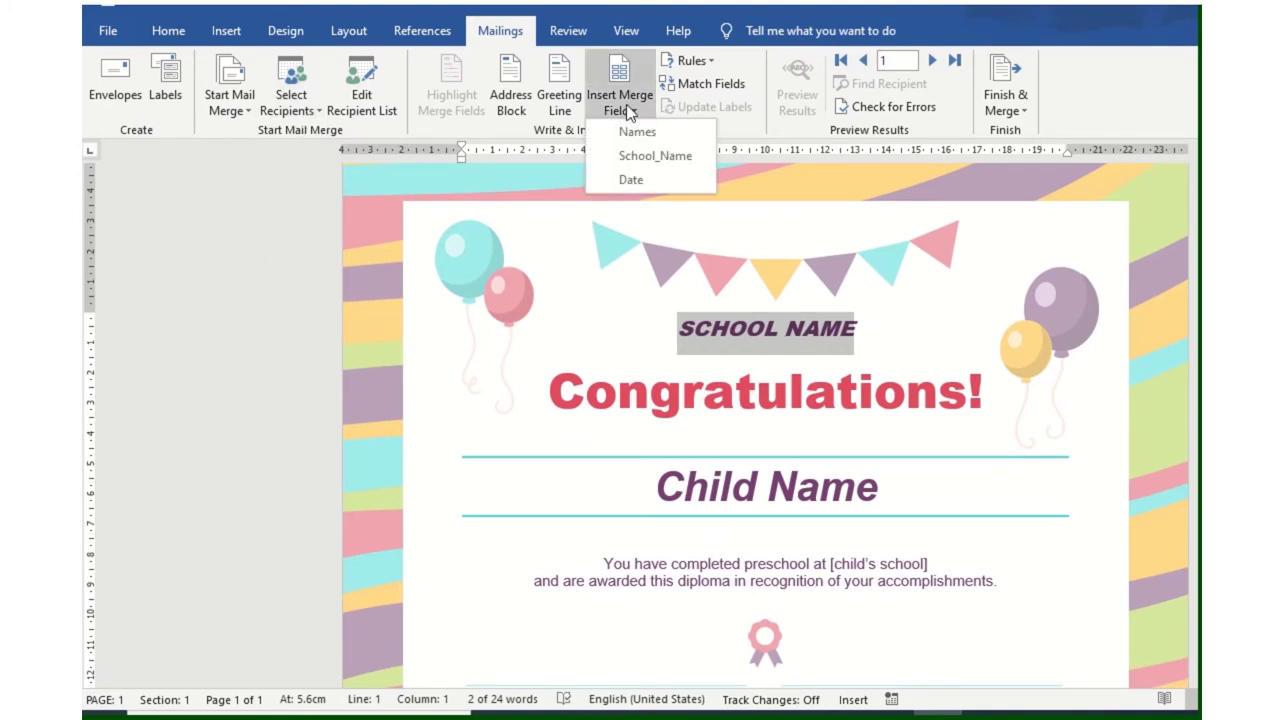
pyautogui.click(653, 155)
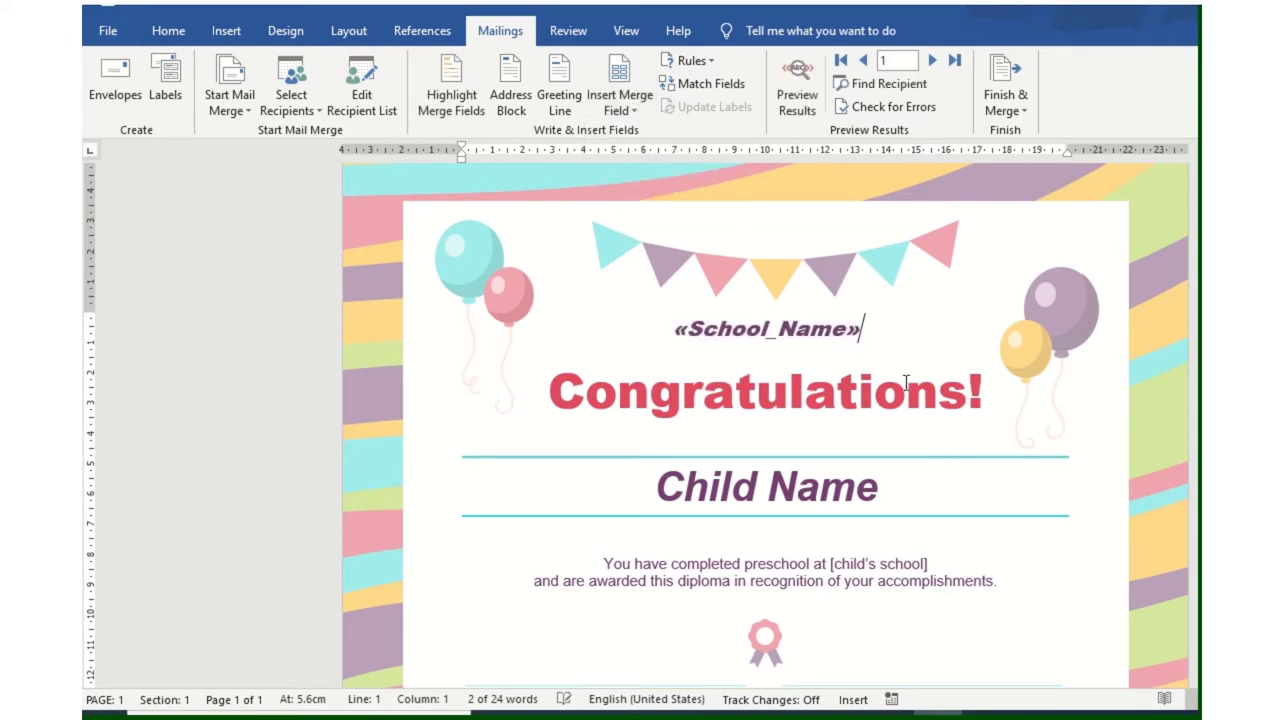
pyautogui.scroll(-1, 866, 337)
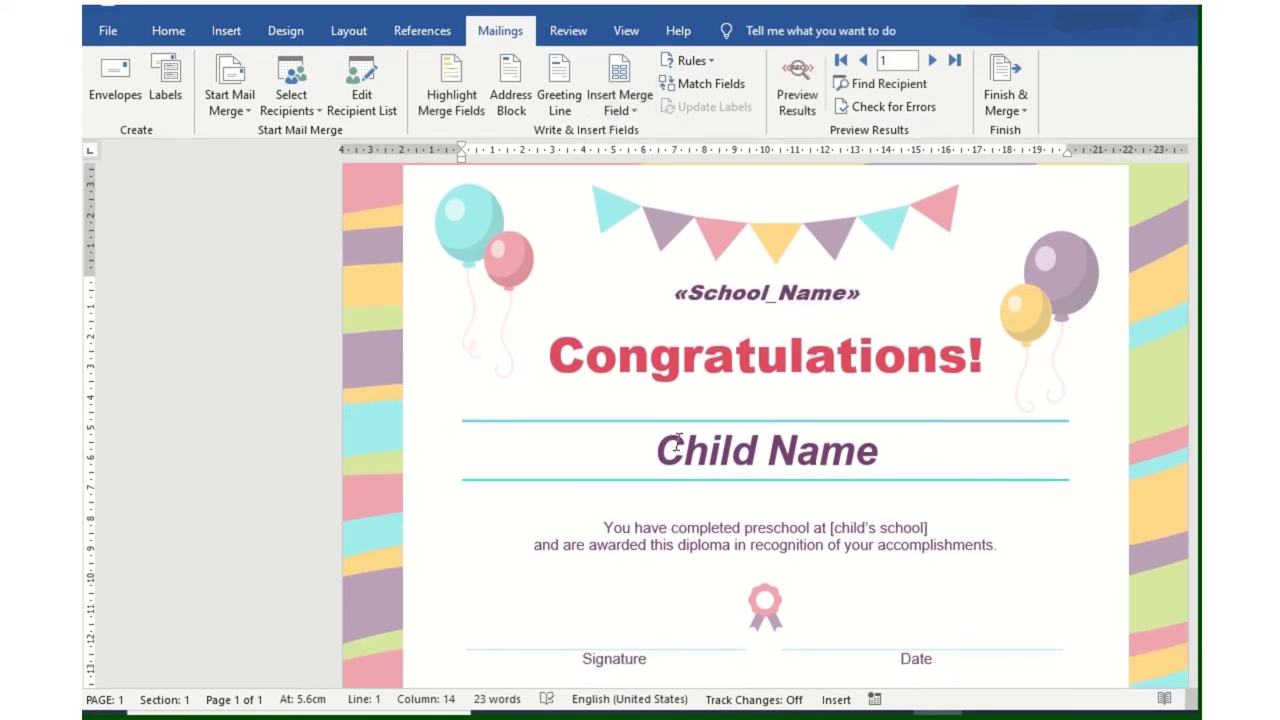
pyautogui.click(845, 442)
pyautogui.click(620, 109)
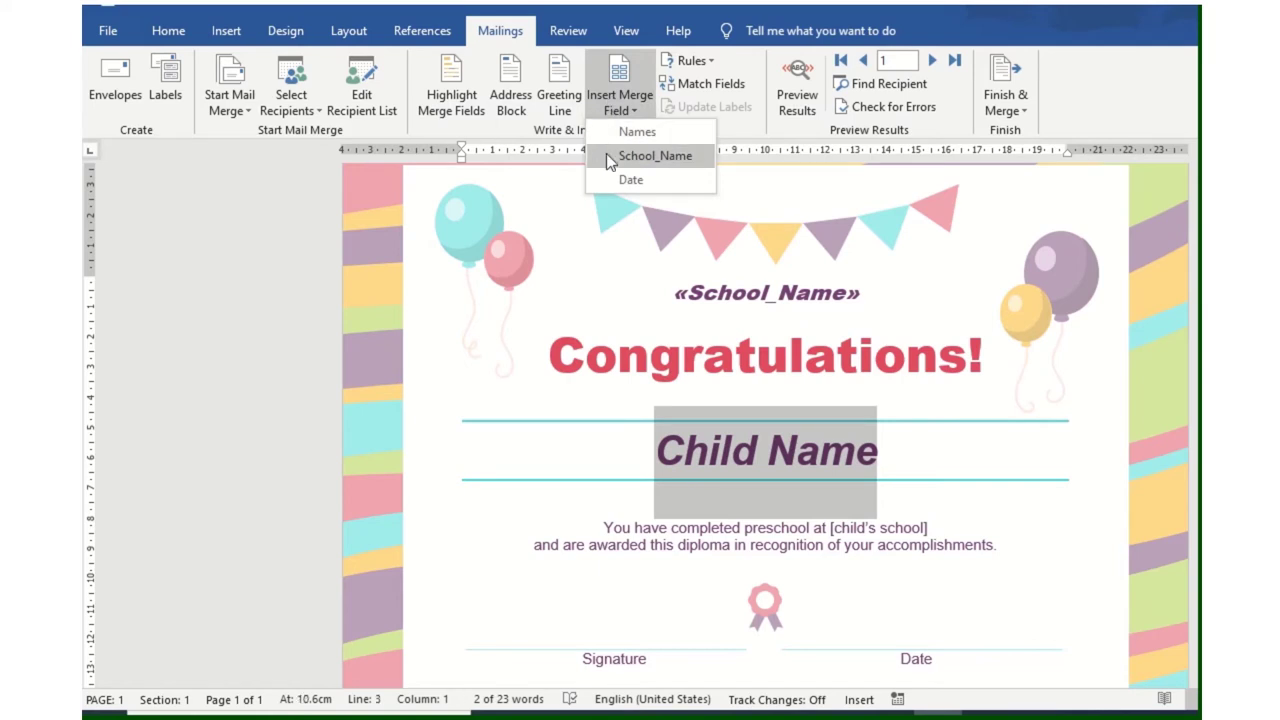
pyautogui.click(637, 132)
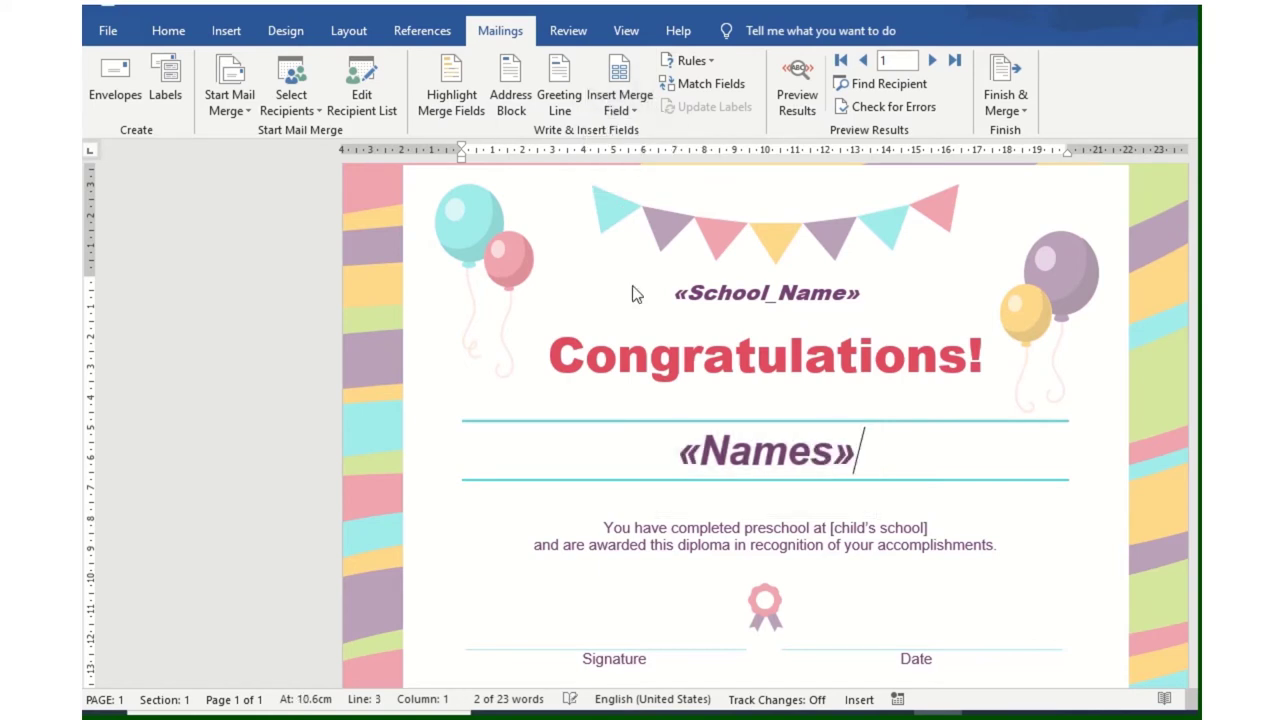
pyautogui.click(940, 661)
pyautogui.click(630, 110)
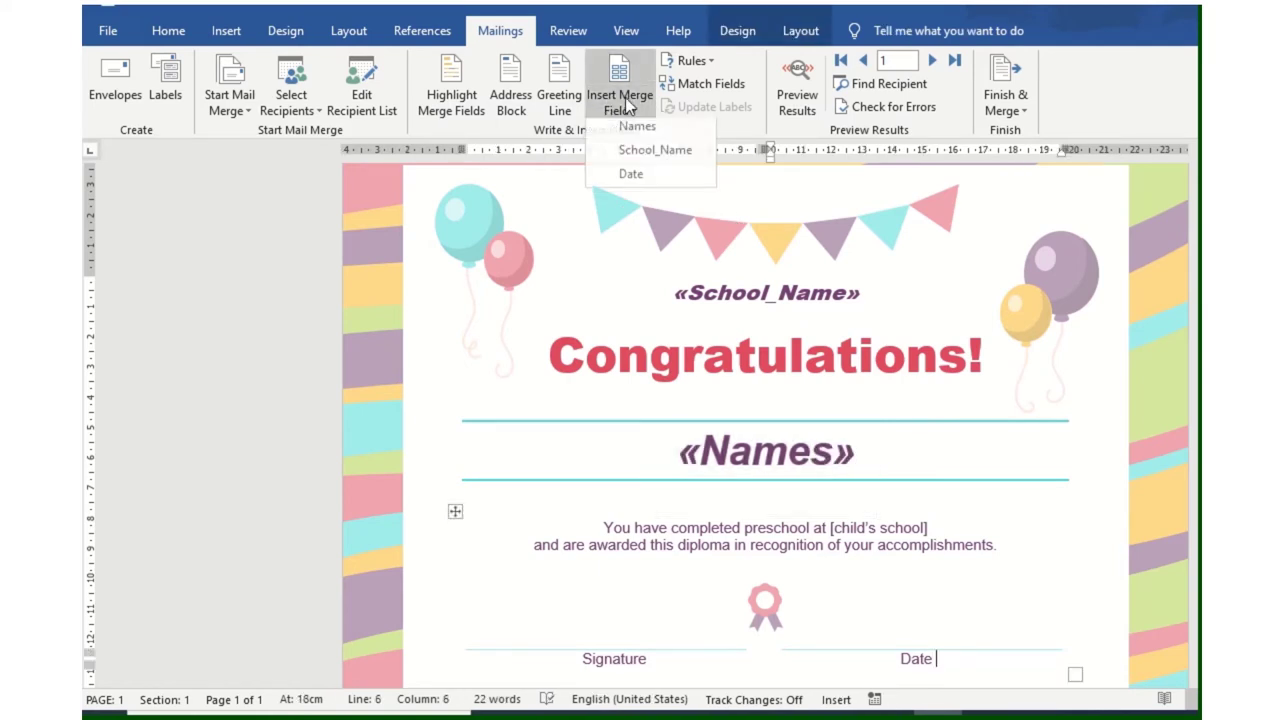
pyautogui.click(643, 180)
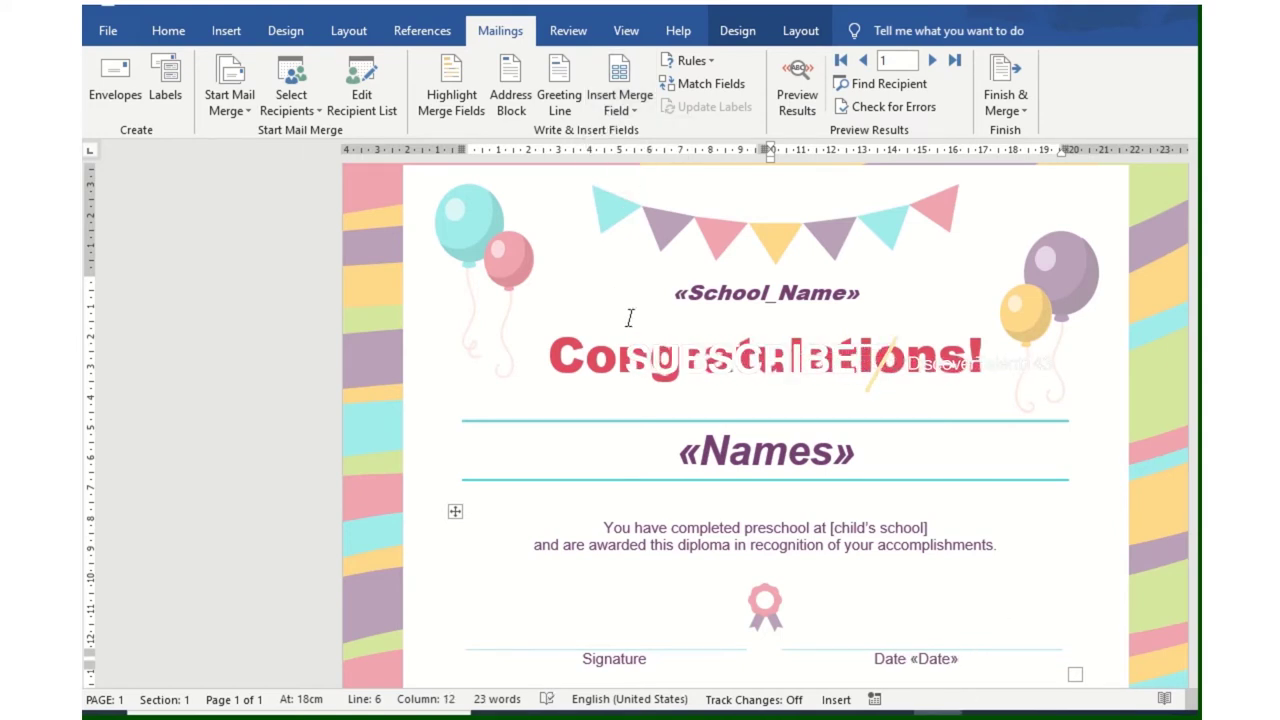
pyautogui.scroll(1, 841, 177)
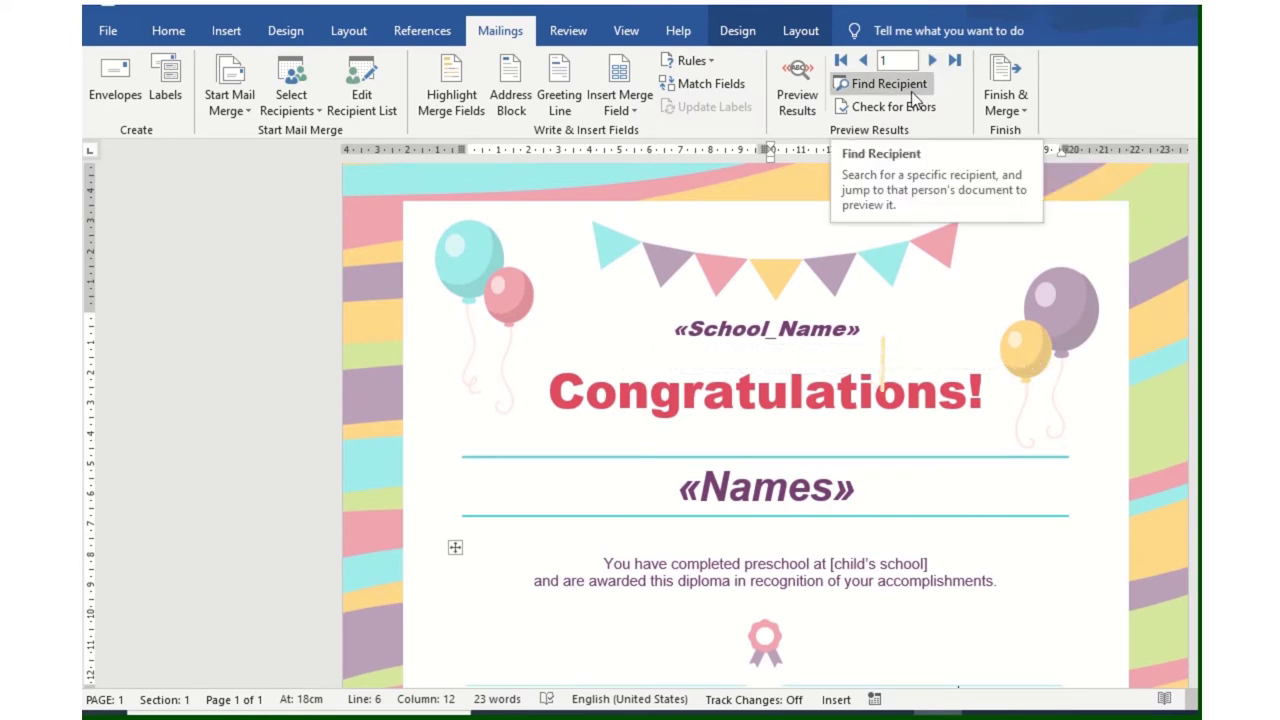
# Preview the merged results and step forward through every record to the last.
pyautogui.click(790, 104)
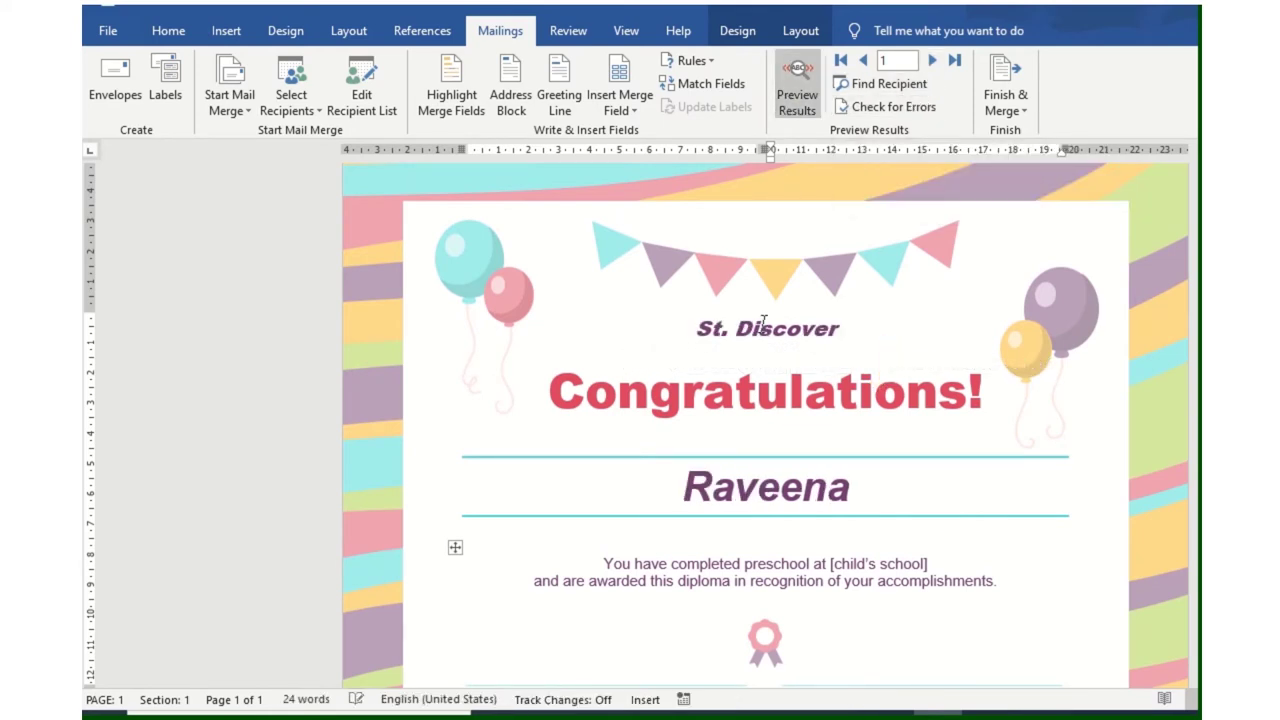
pyautogui.click(936, 61)
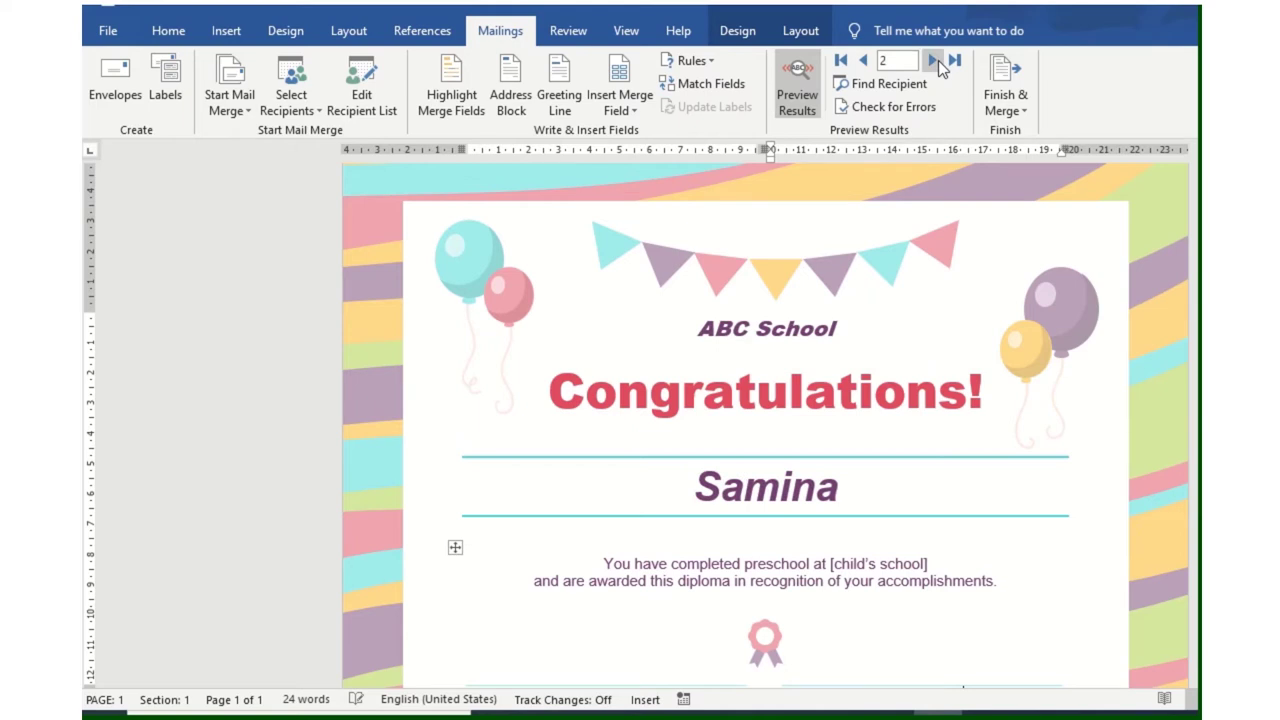
pyautogui.click(938, 60)
pyautogui.click(938, 60)
pyautogui.click(938, 60)
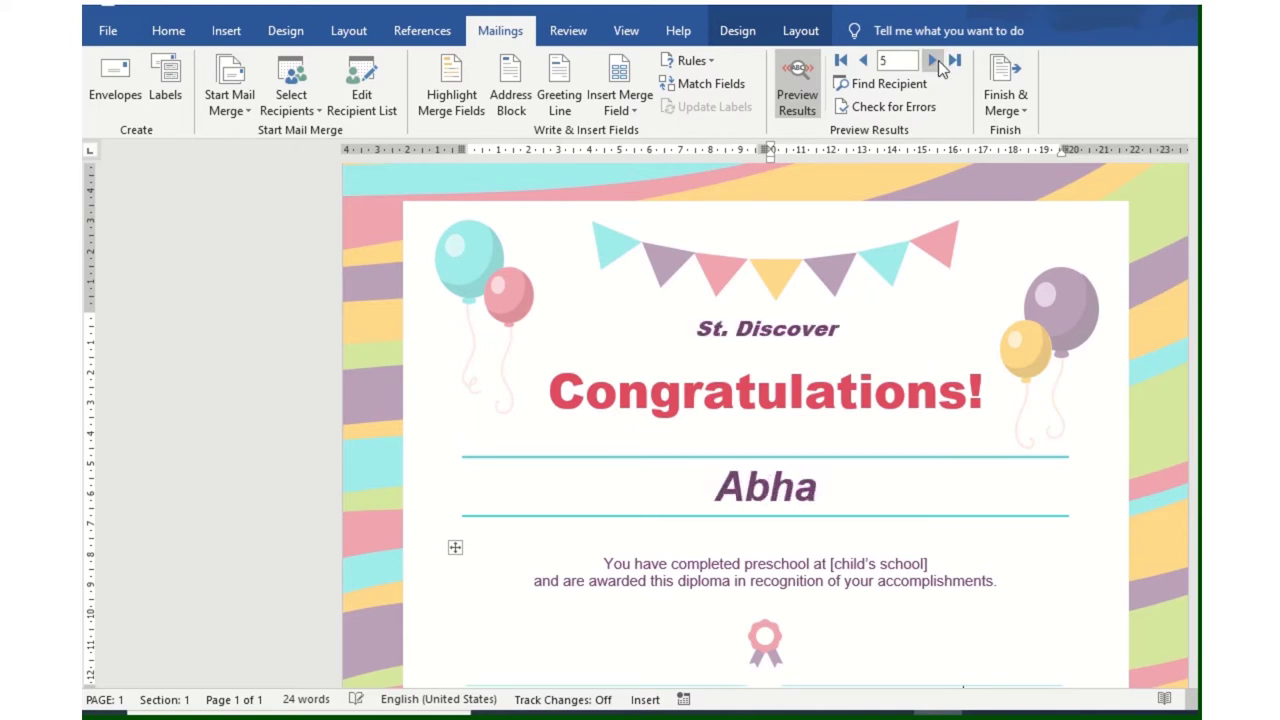
pyautogui.click(938, 60)
pyautogui.click(937, 60)
pyautogui.click(937, 60)
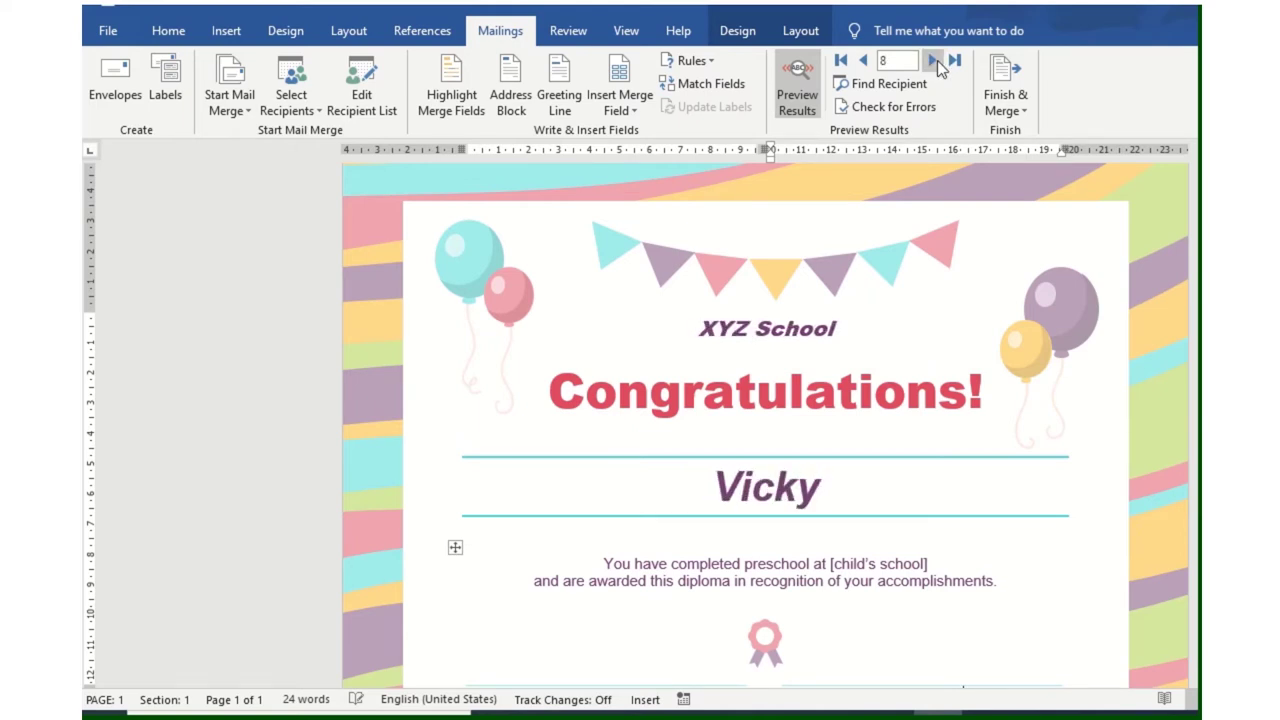
pyautogui.click(937, 60)
pyautogui.click(937, 60)
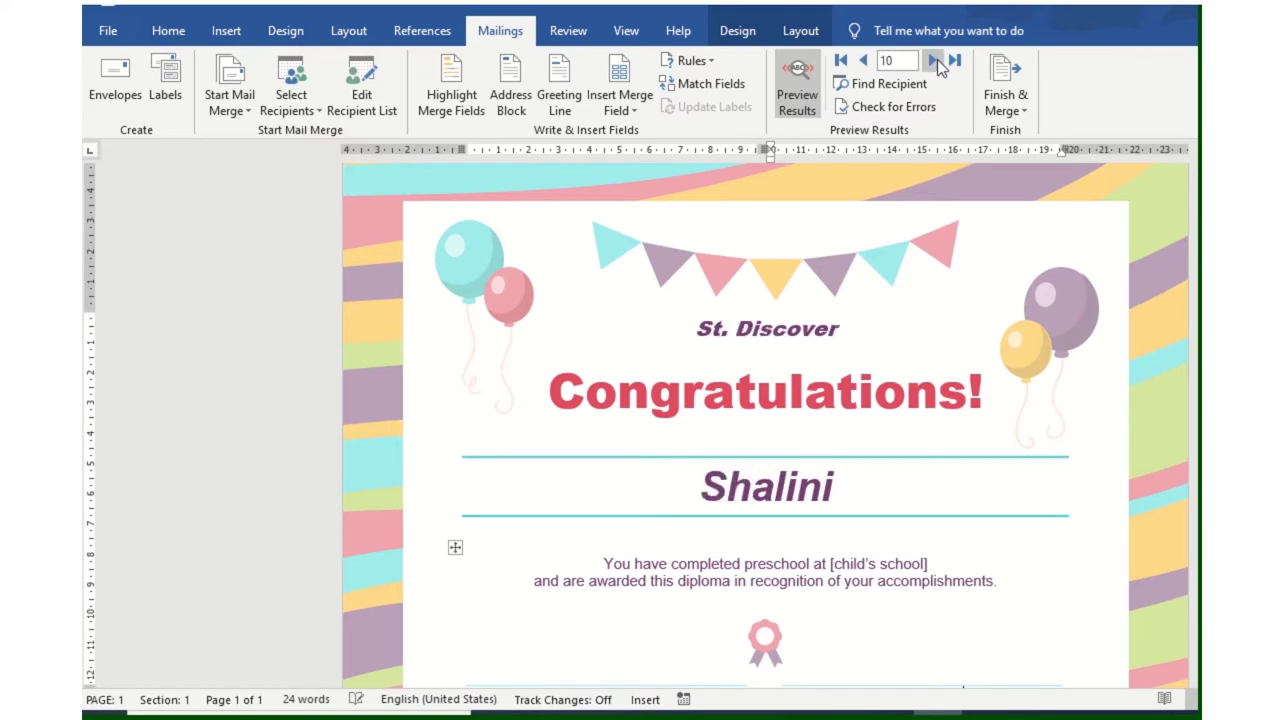
# Go back to record 7 and open the Finish & Merge choices.
pyautogui.click(864, 61)
pyautogui.click(864, 61)
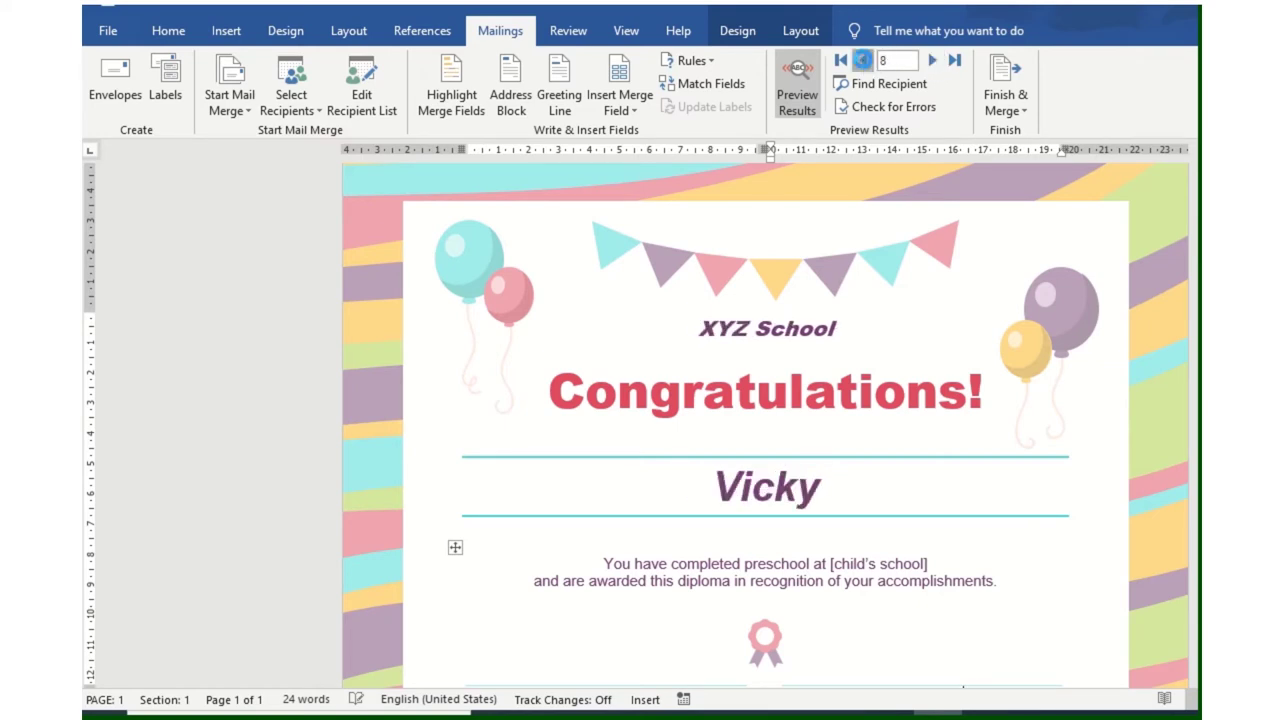
pyautogui.click(864, 61)
pyautogui.click(864, 61)
pyautogui.click(935, 60)
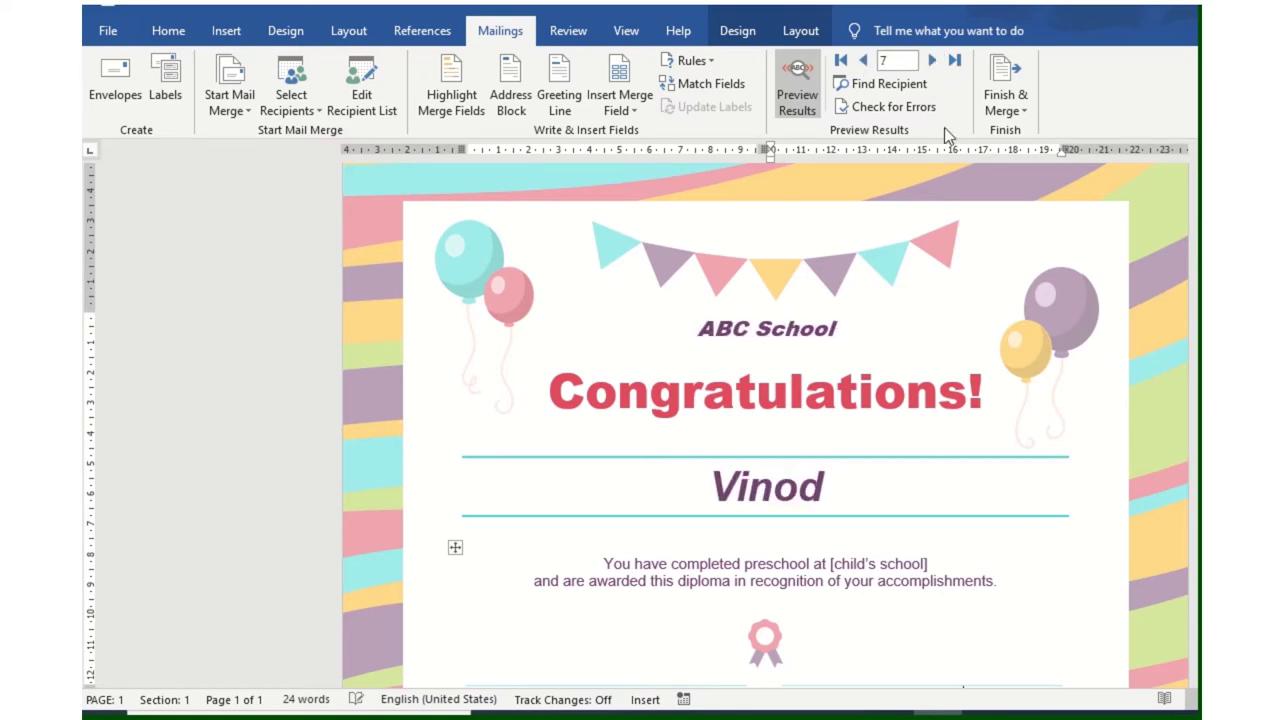
pyautogui.click(1005, 95)
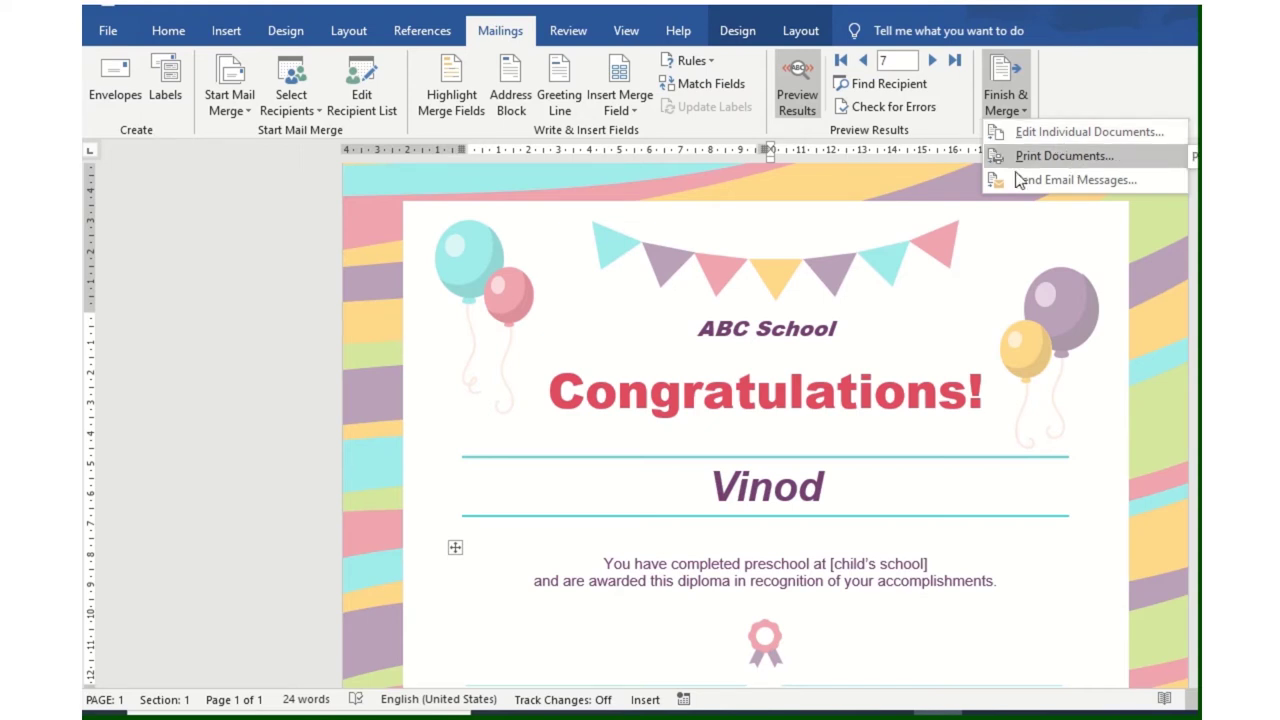
# Merge all diploma records to the printer with All records selected.
pyautogui.click(448, 260)
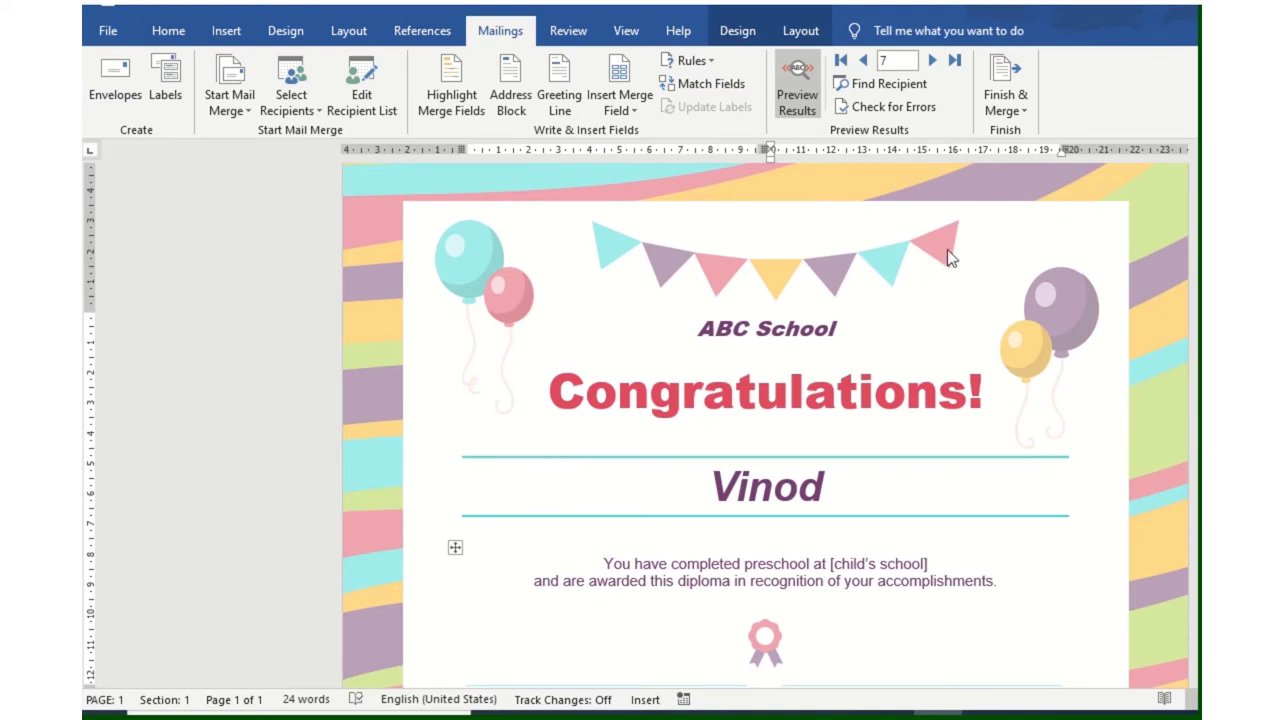
pyautogui.click(1008, 105)
pyautogui.click(1039, 158)
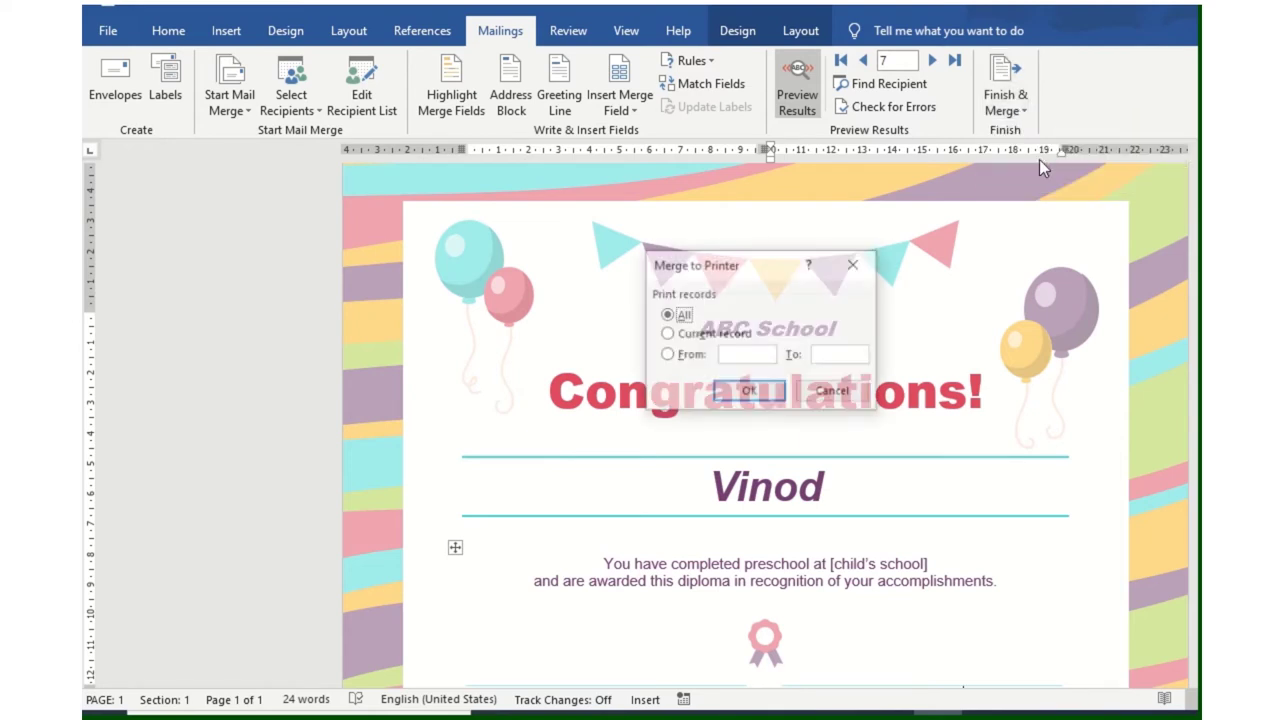
pyautogui.click(832, 391)
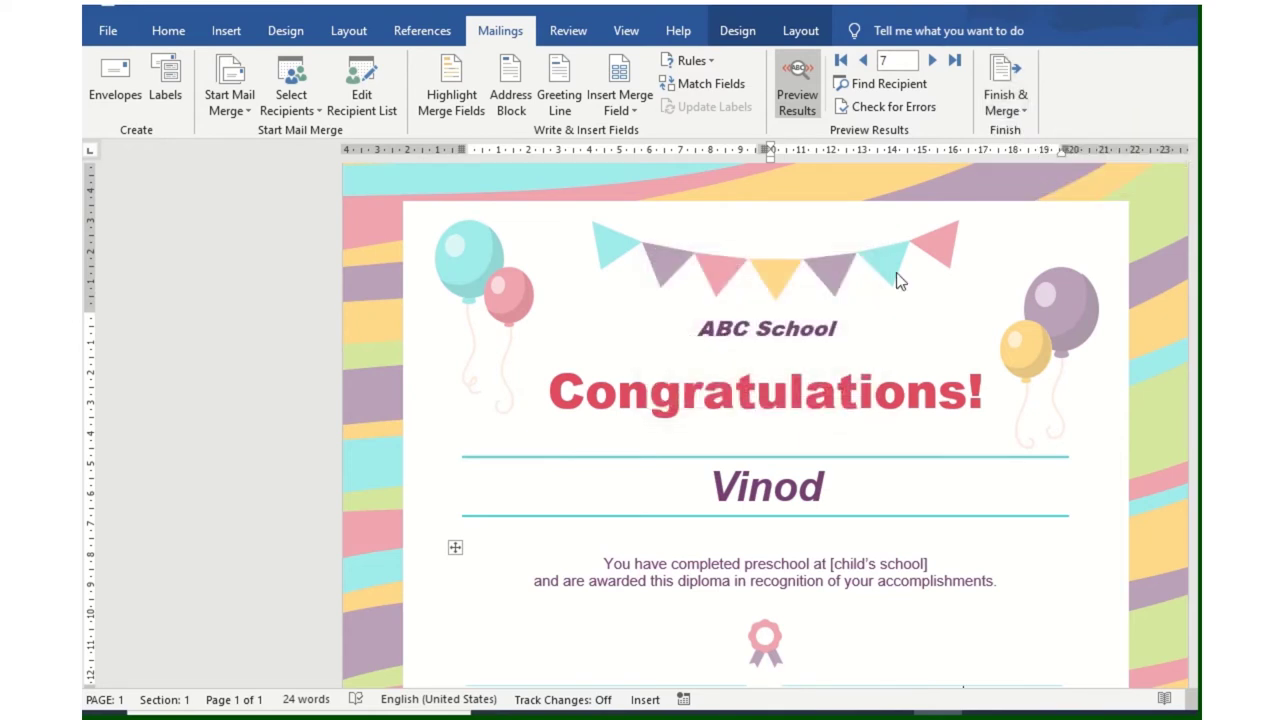
pyautogui.click(1010, 105)
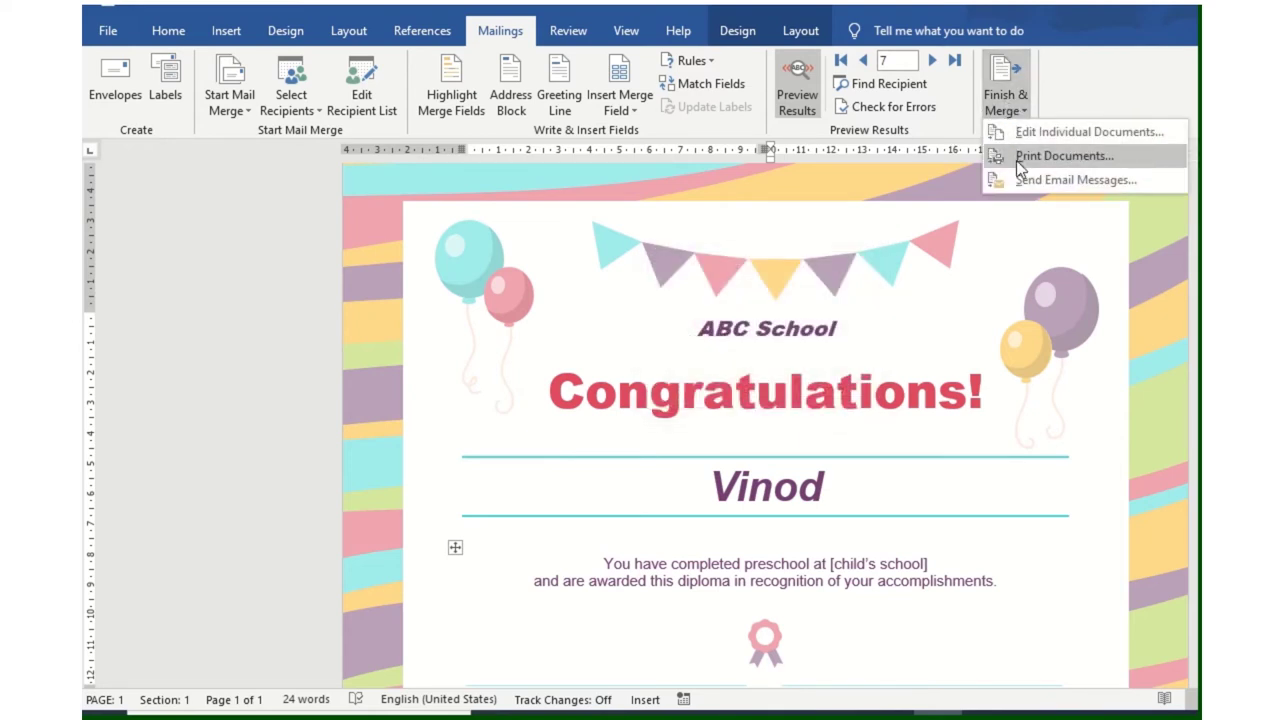
pyautogui.click(1016, 160)
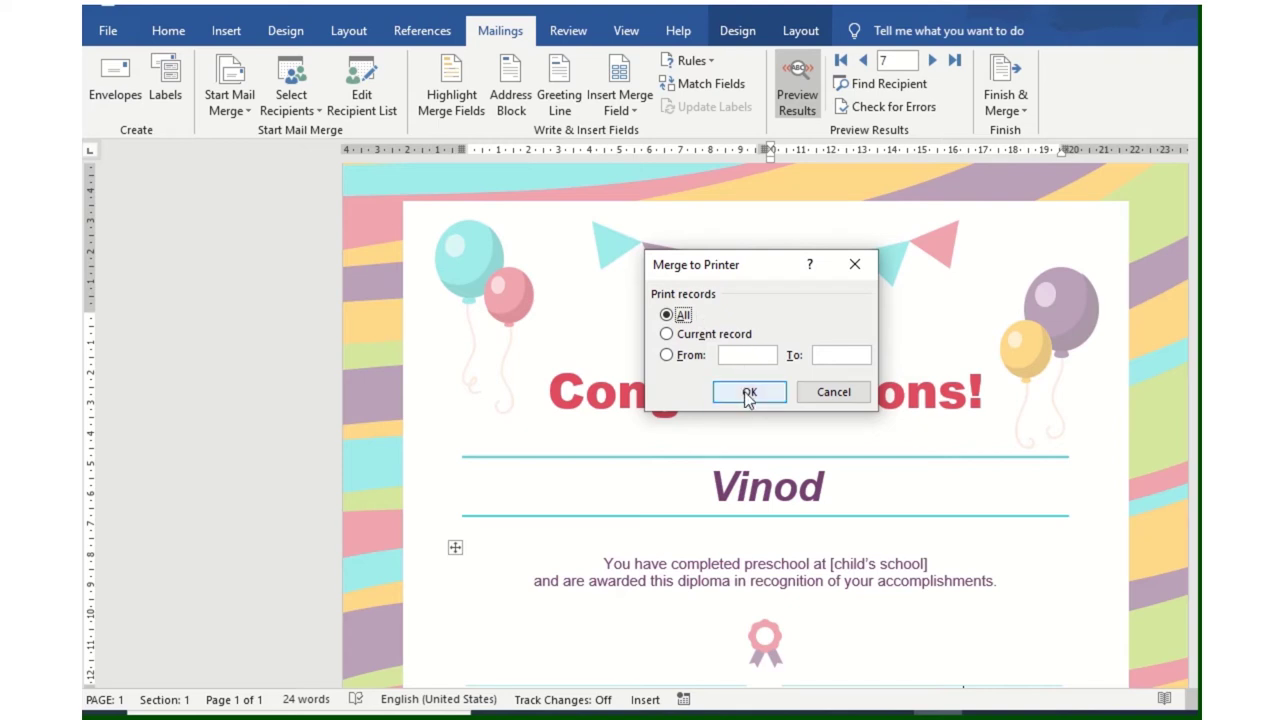
pyautogui.click(749, 392)
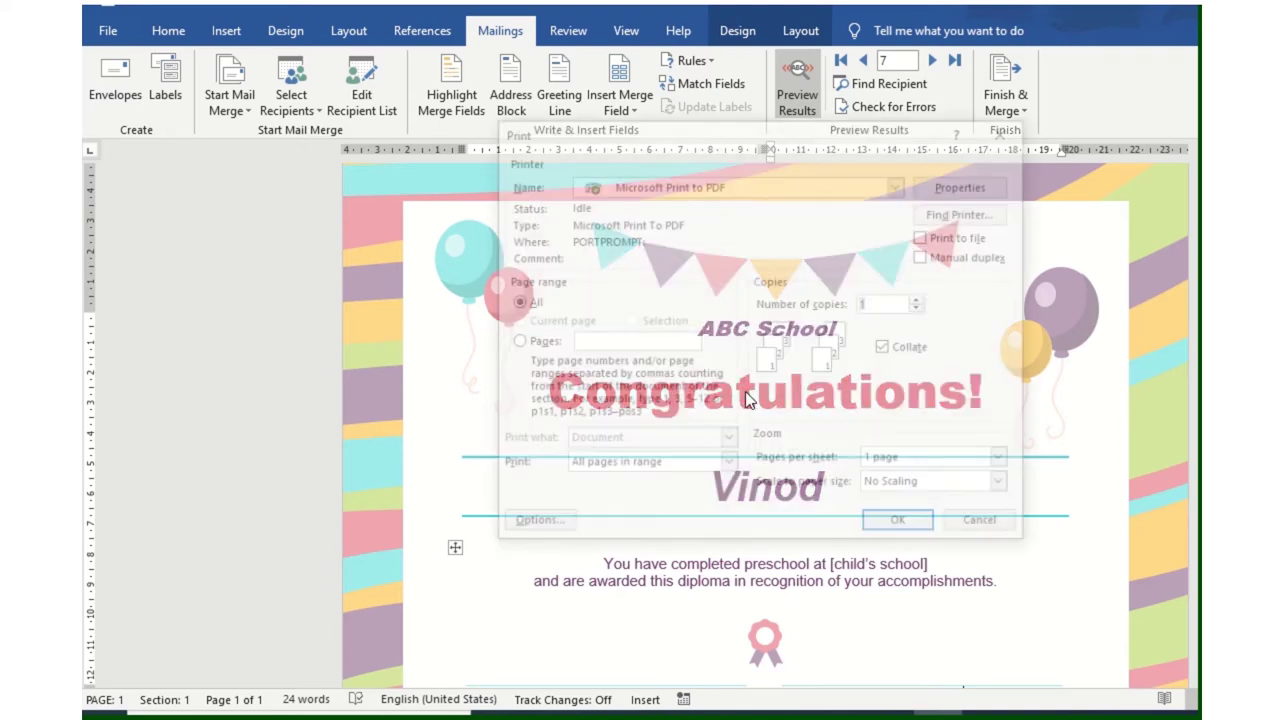
# Print the diplomas with Microsoft Print to PDF, saving as 'my file is certi' in New folder.
pyautogui.click(752, 186)
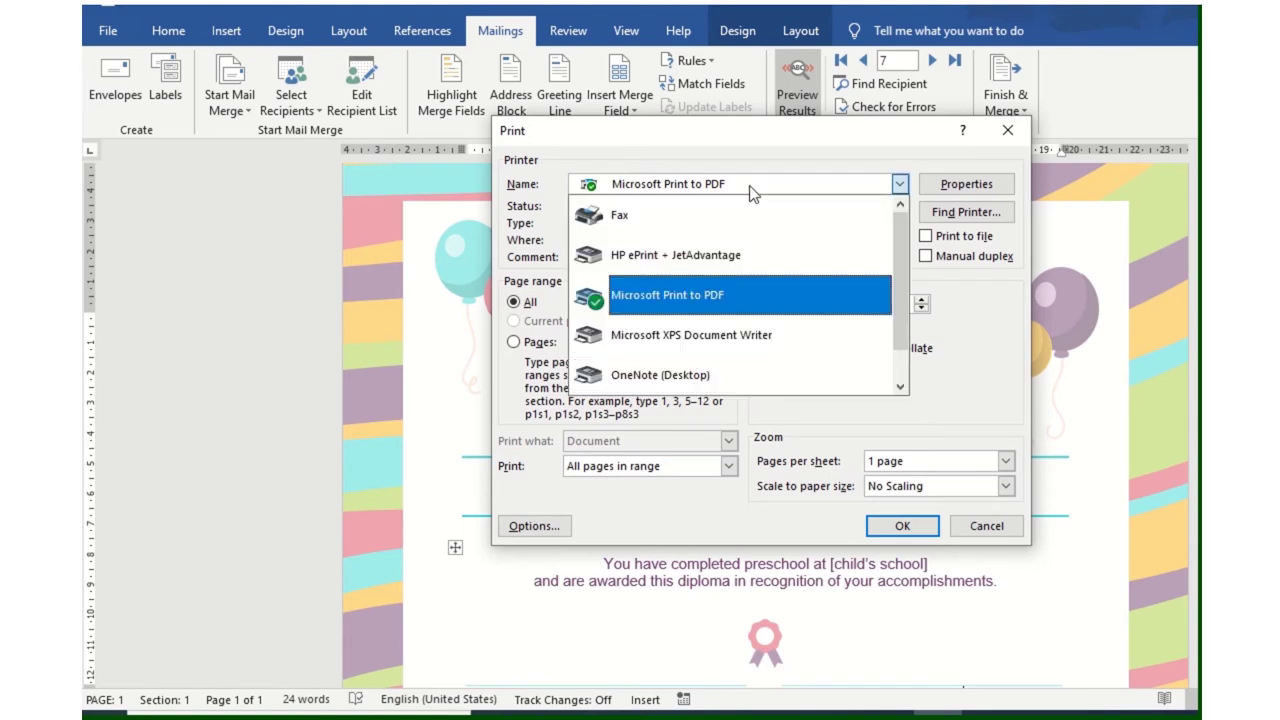
pyautogui.click(695, 312)
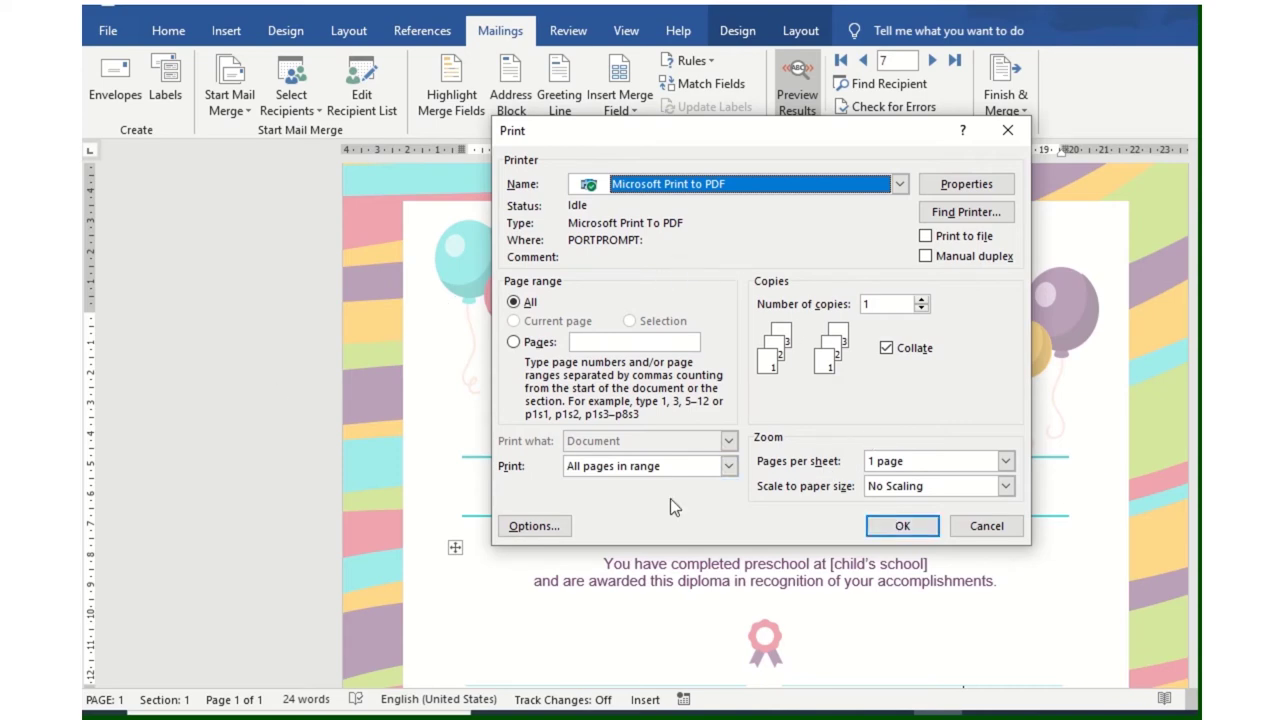
pyautogui.click(902, 526)
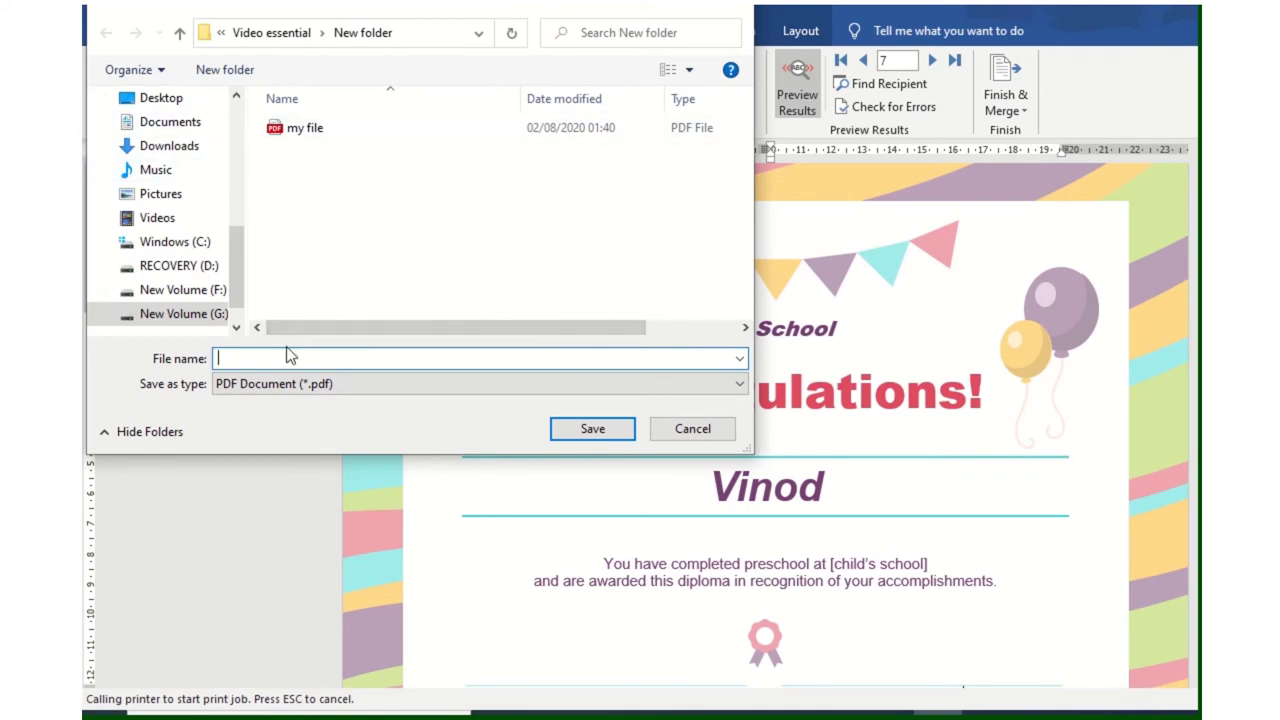
pyautogui.write('my file is certi')
pyautogui.click(436, 34)
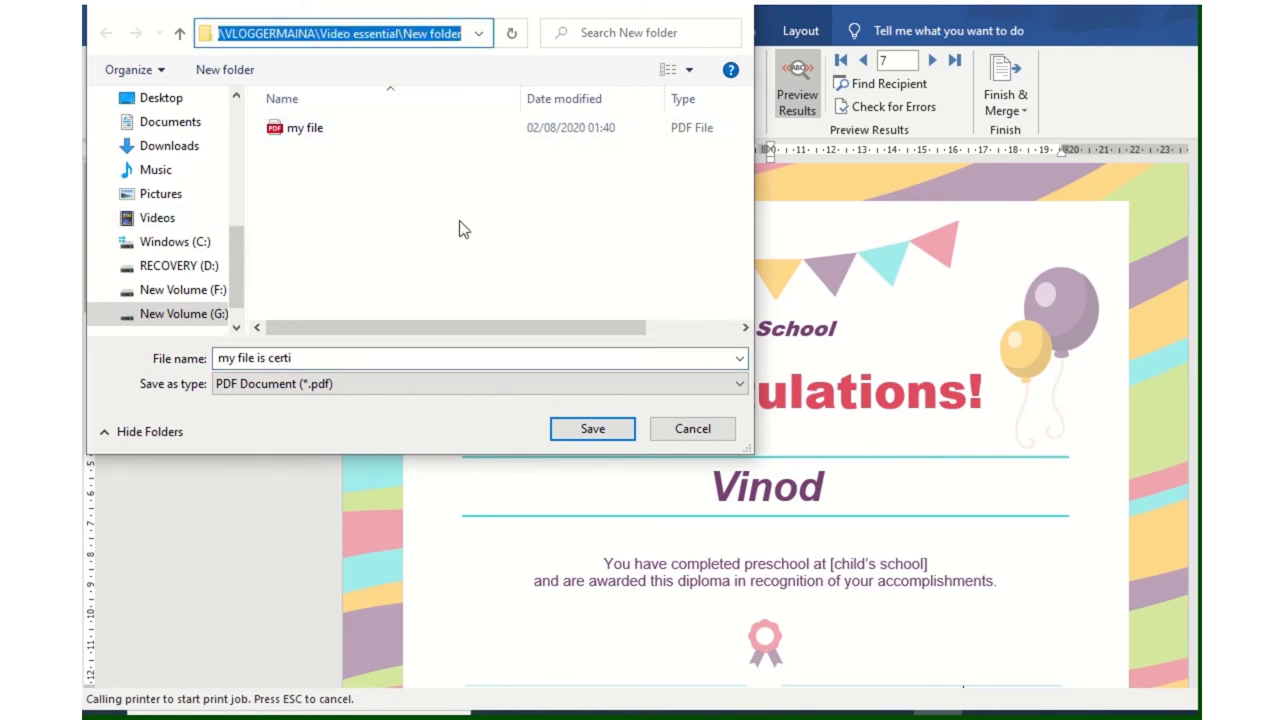
pyautogui.click(592, 429)
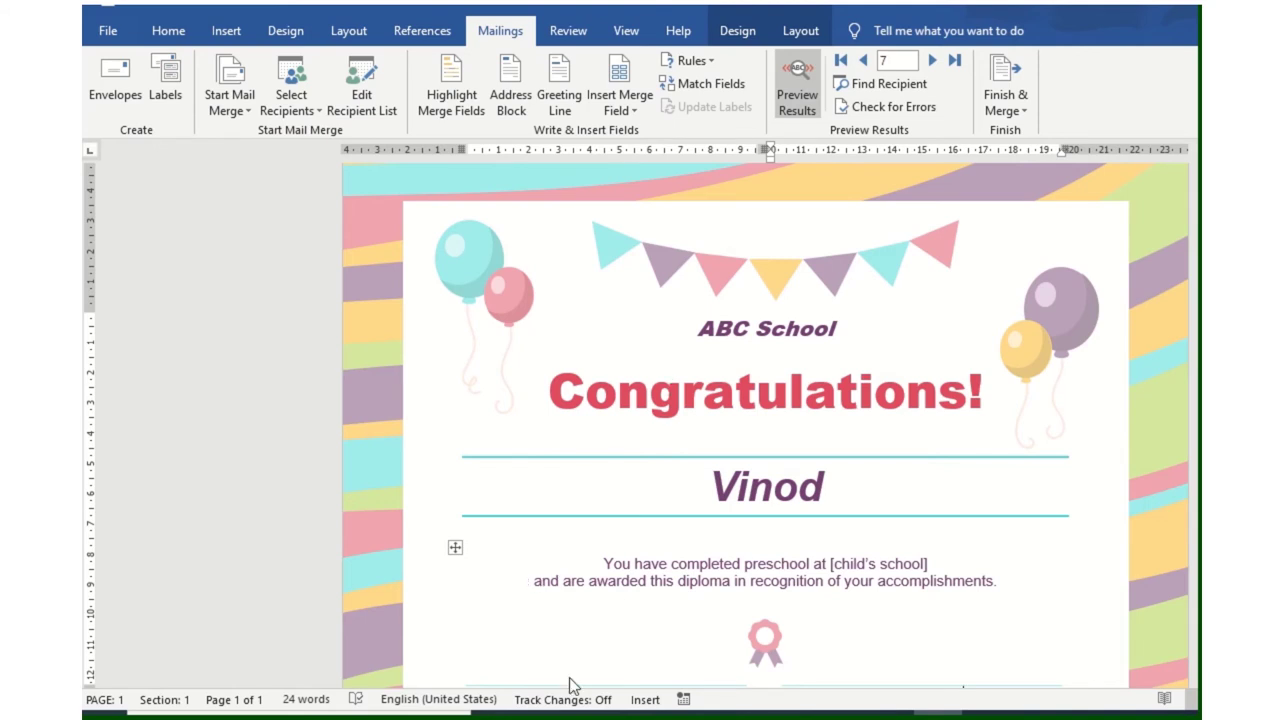
# Open the 'my file is certi' PDF from New folder in File Explorer.
pyautogui.click(565, 714)
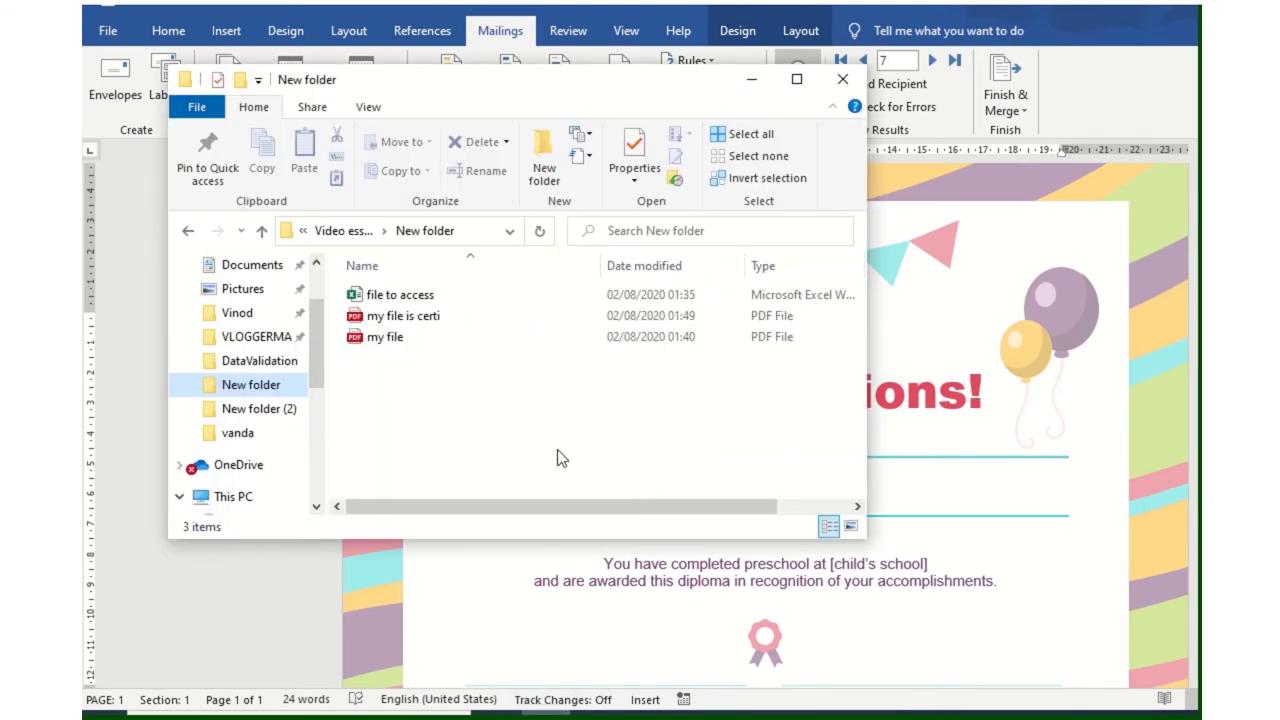
pyautogui.click(431, 323)
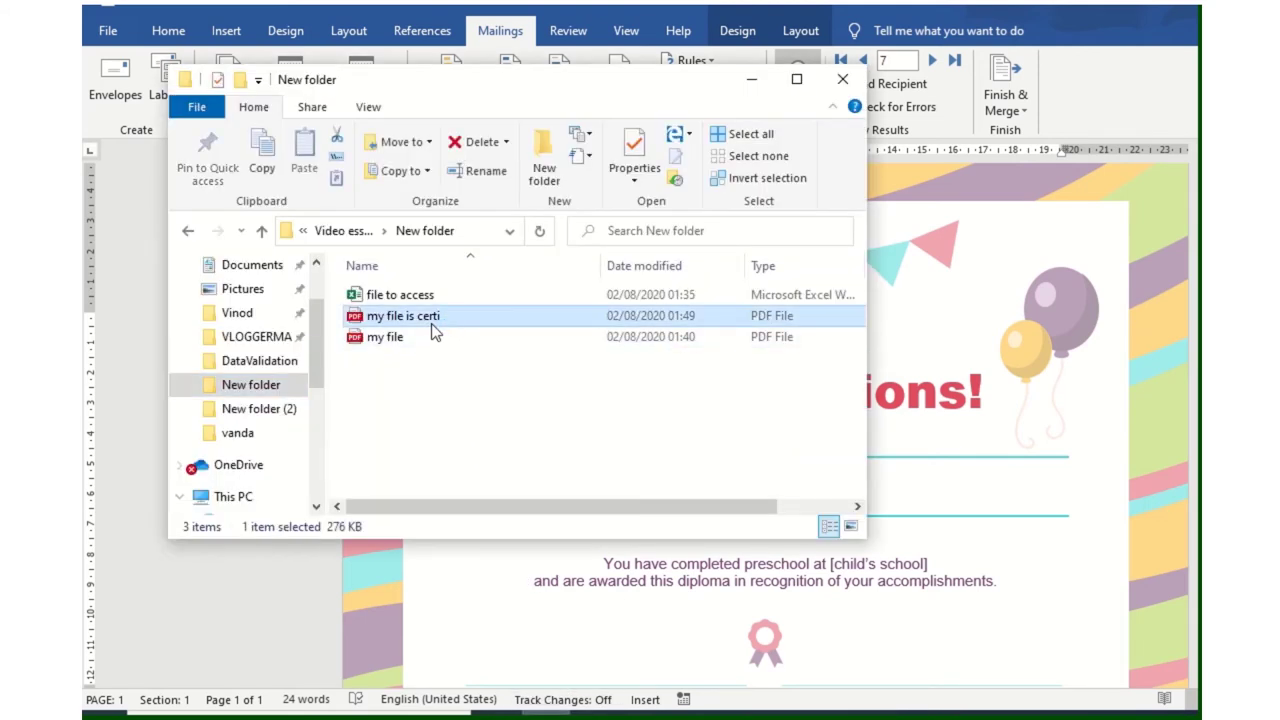
pyautogui.doubleClick(432, 324)
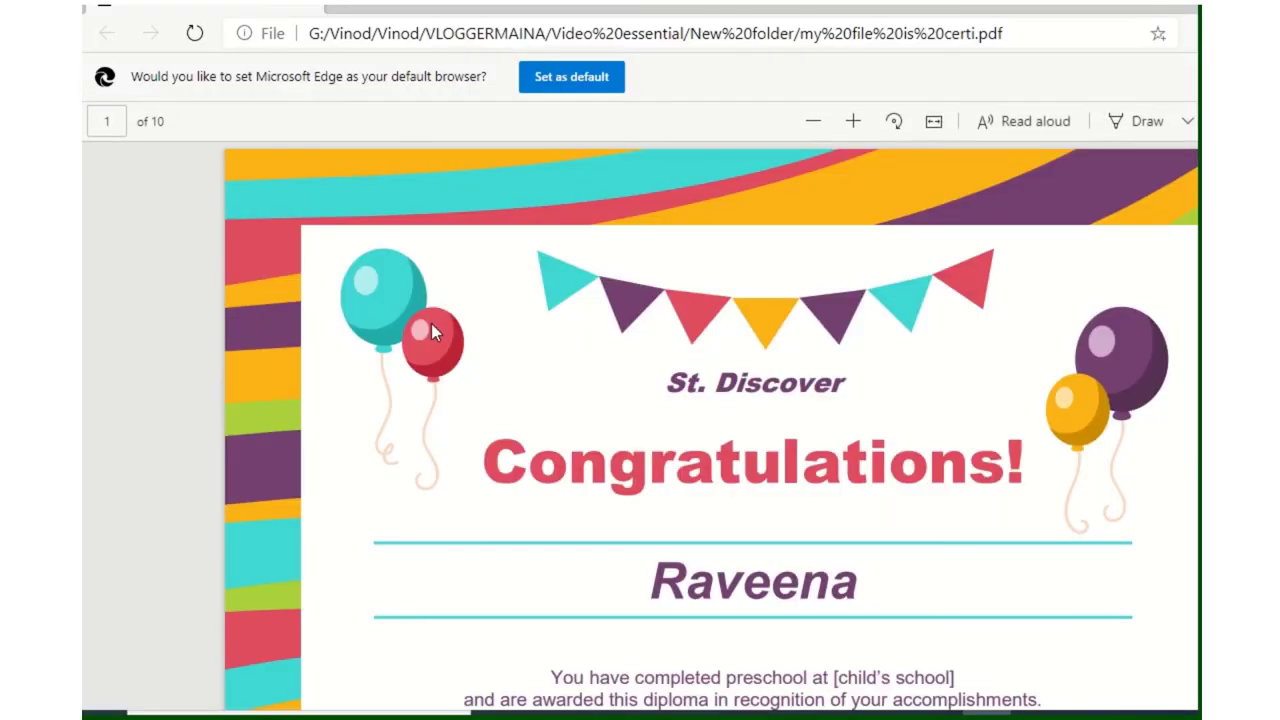
# Scroll through all ten pages of the 'my file is certi' PDF in Edge, checking each diploma.
pyautogui.scroll(-1, 536, 336)
pyautogui.scroll(-2, 494, 320)
pyautogui.scroll(-1, 484, 313)
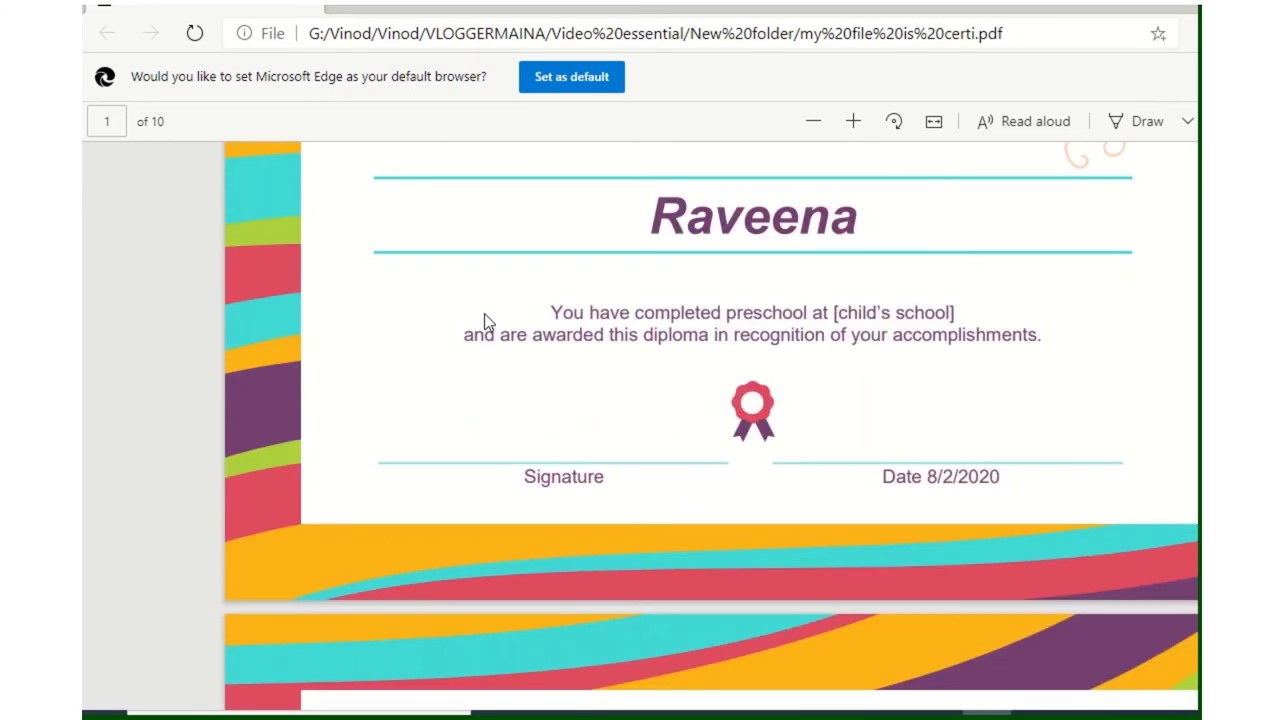
pyautogui.scroll(-2, 484, 320)
pyautogui.scroll(-2, 484, 328)
pyautogui.scroll(-1, 484, 328)
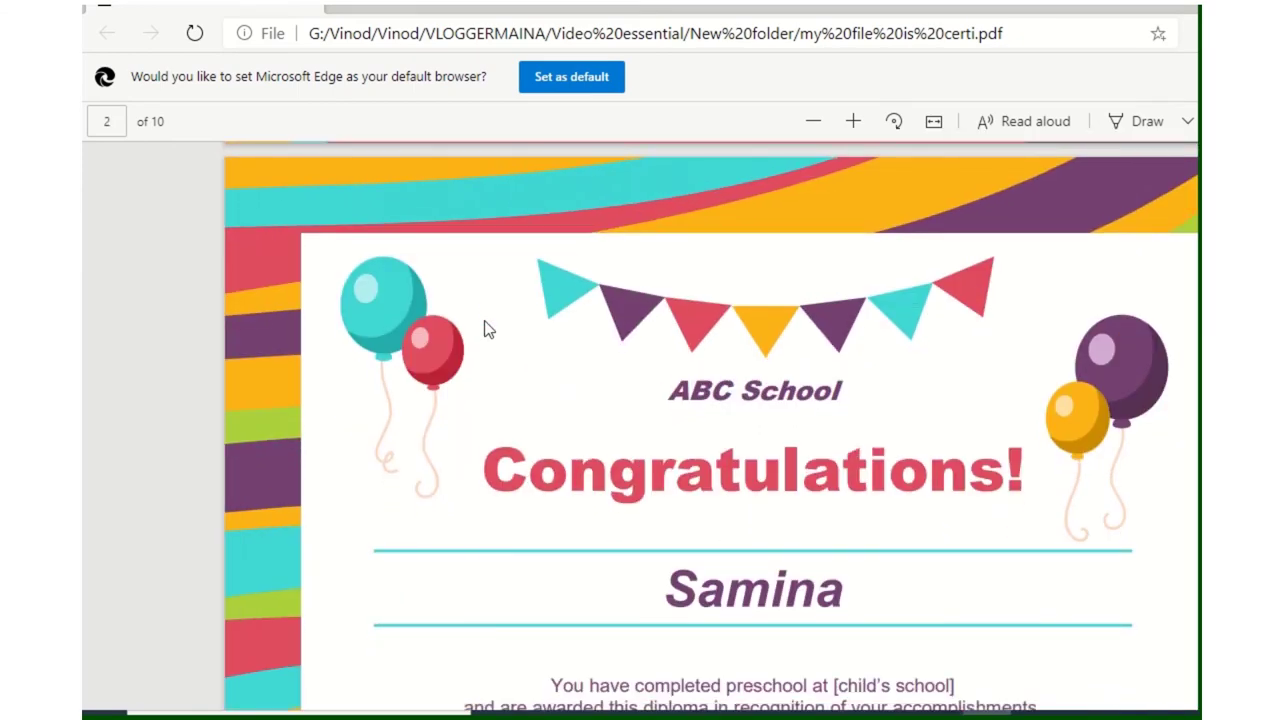
pyautogui.scroll(-1, 488, 330)
pyautogui.scroll(-2, 488, 330)
pyautogui.scroll(2, 485, 325)
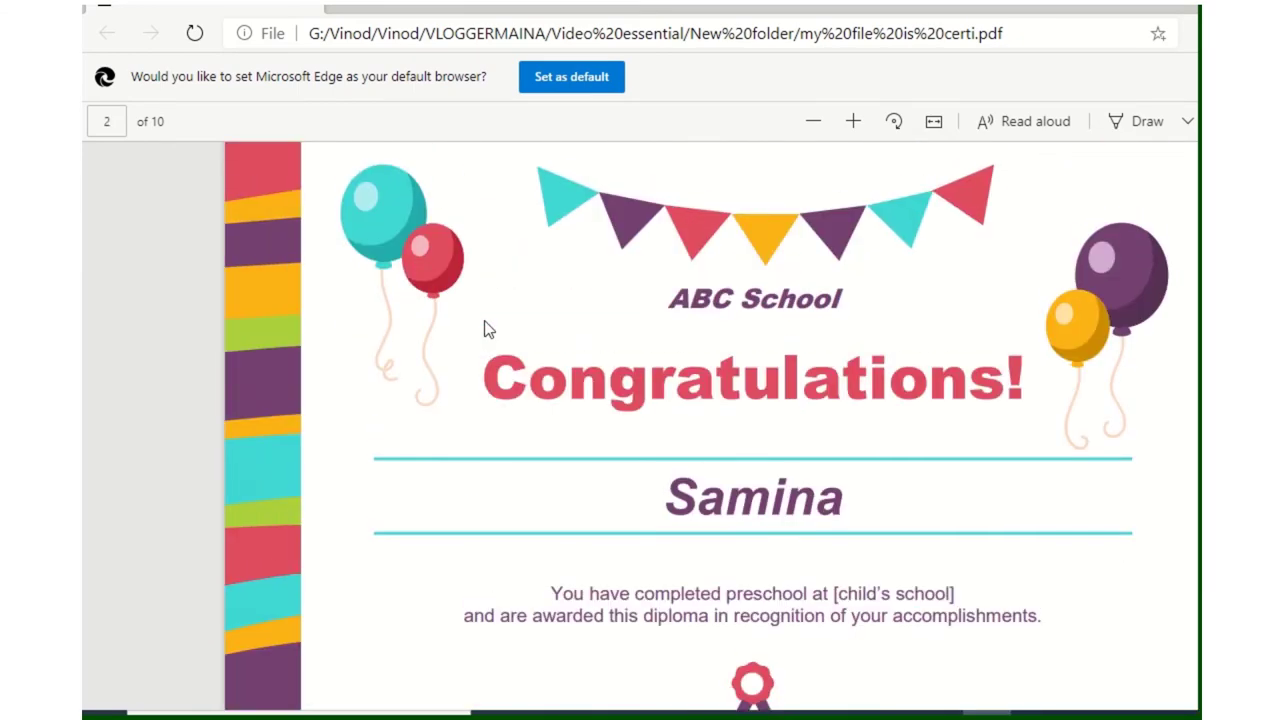
pyautogui.scroll(-3, 490, 332)
pyautogui.scroll(-5, 492, 335)
pyautogui.scroll(-3, 491, 328)
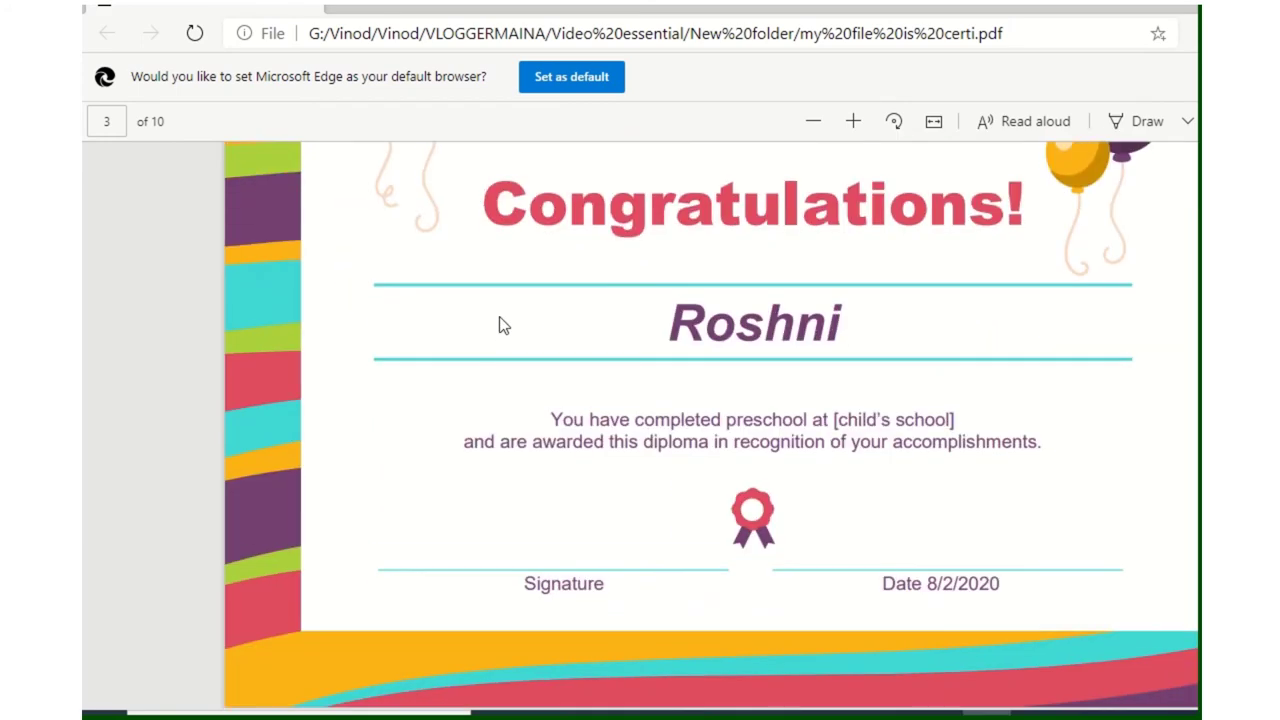
pyautogui.scroll(2, 500, 323)
pyautogui.scroll(-1, 710, 388)
pyautogui.scroll(-2, 722, 397)
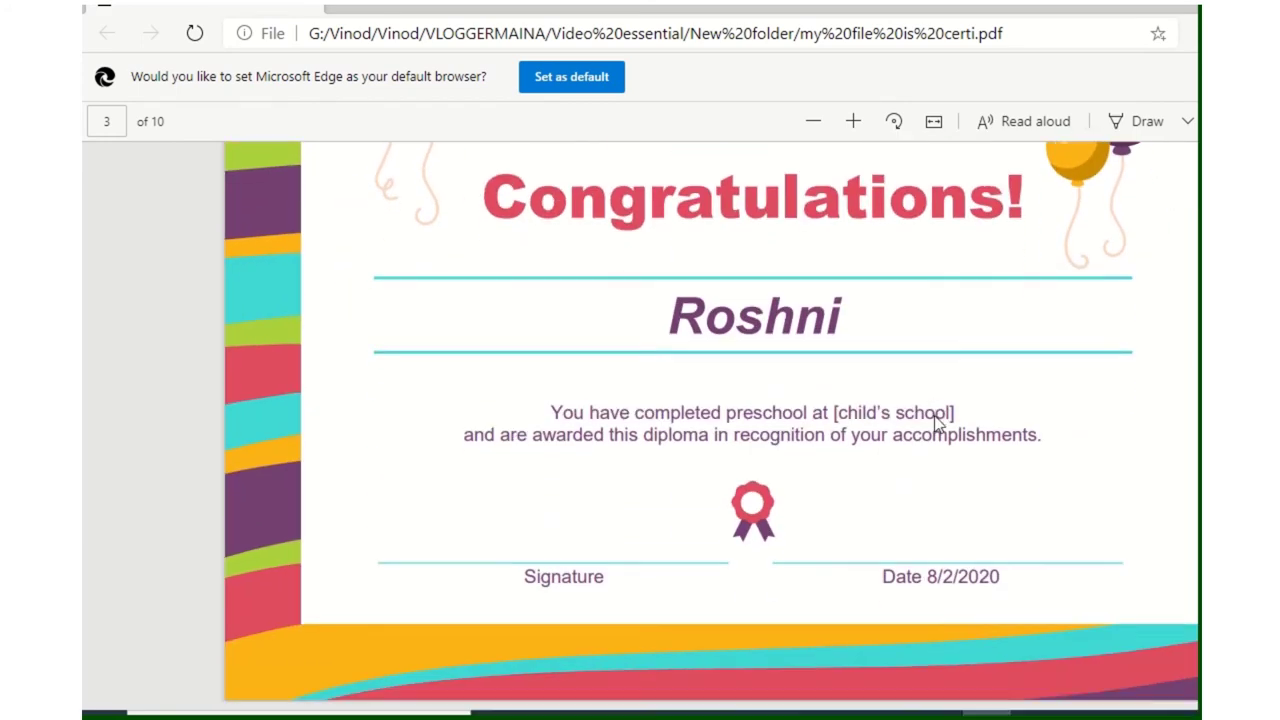
pyautogui.moveTo(945, 491); pyautogui.dragTo(1001, 491)
pyautogui.scroll(-1, 627, 521)
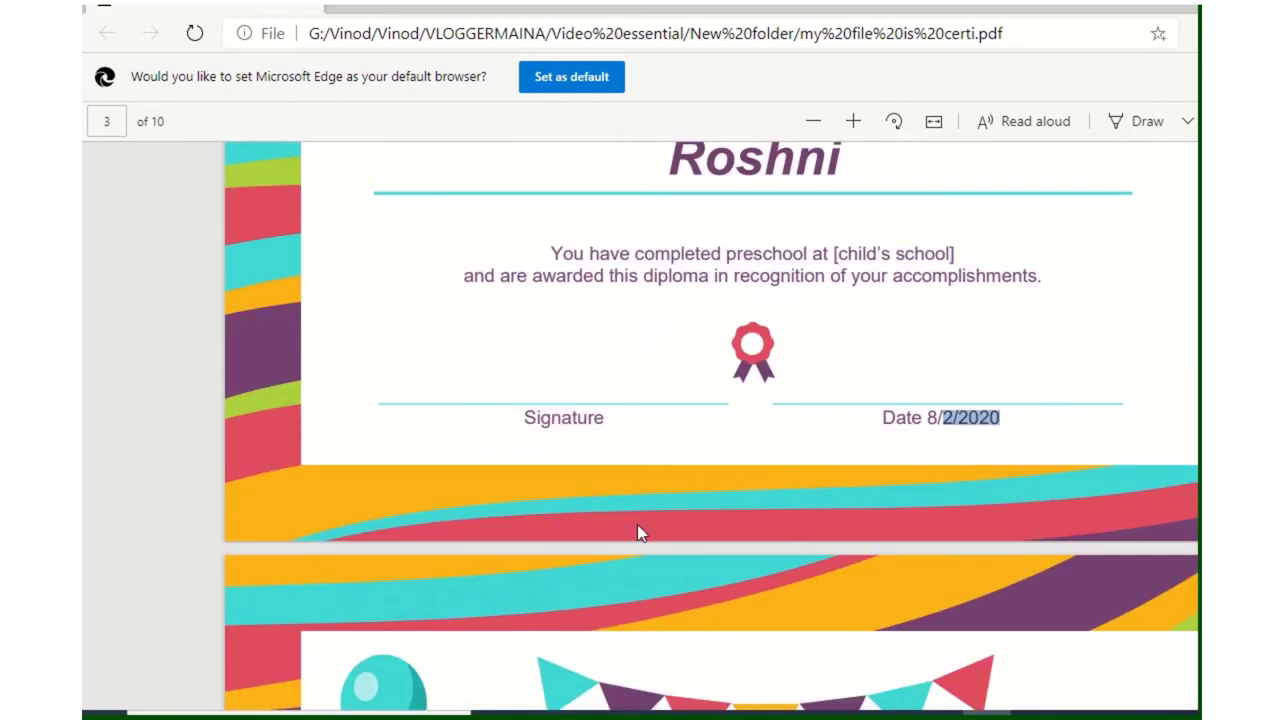
pyautogui.scroll(-4, 633, 509)
pyautogui.scroll(-7, 684, 468)
pyautogui.scroll(-4, 730, 470)
pyautogui.scroll(-6, 733, 472)
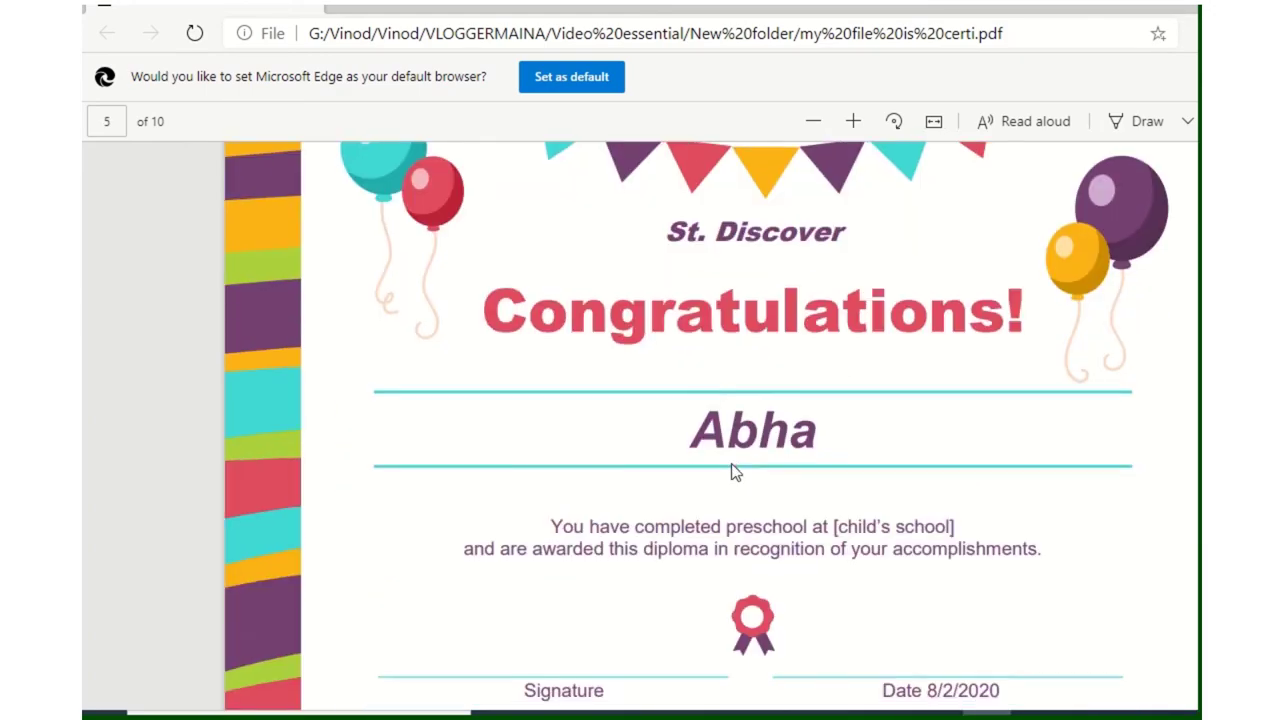
pyautogui.scroll(-5, 733, 470)
pyautogui.scroll(-8, 731, 465)
pyautogui.scroll(-6, 731, 465)
pyautogui.scroll(-4, 731, 471)
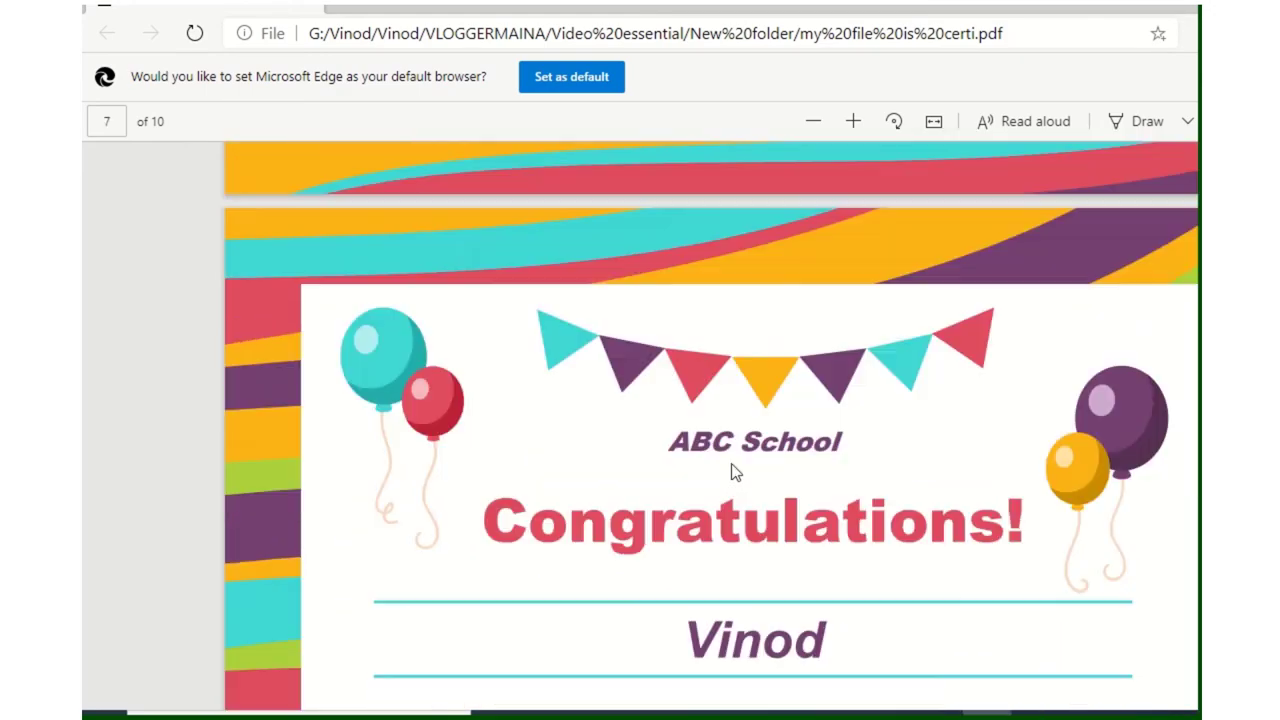
pyautogui.scroll(-5, 731, 471)
pyautogui.scroll(-6, 731, 471)
pyautogui.scroll(-8, 731, 472)
pyautogui.scroll(-5, 733, 472)
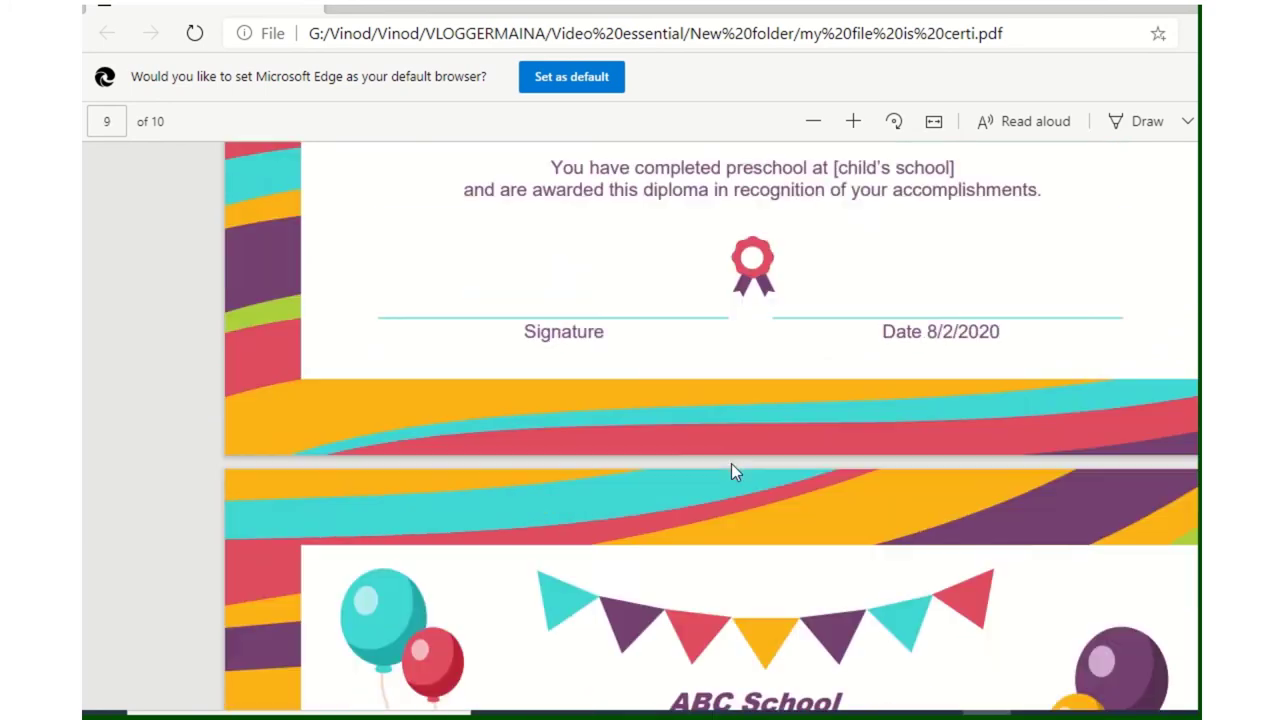
pyautogui.scroll(-8, 731, 465)
pyautogui.scroll(-5, 731, 465)
pyautogui.scroll(-4, 733, 470)
pyautogui.scroll(-3, 731, 470)
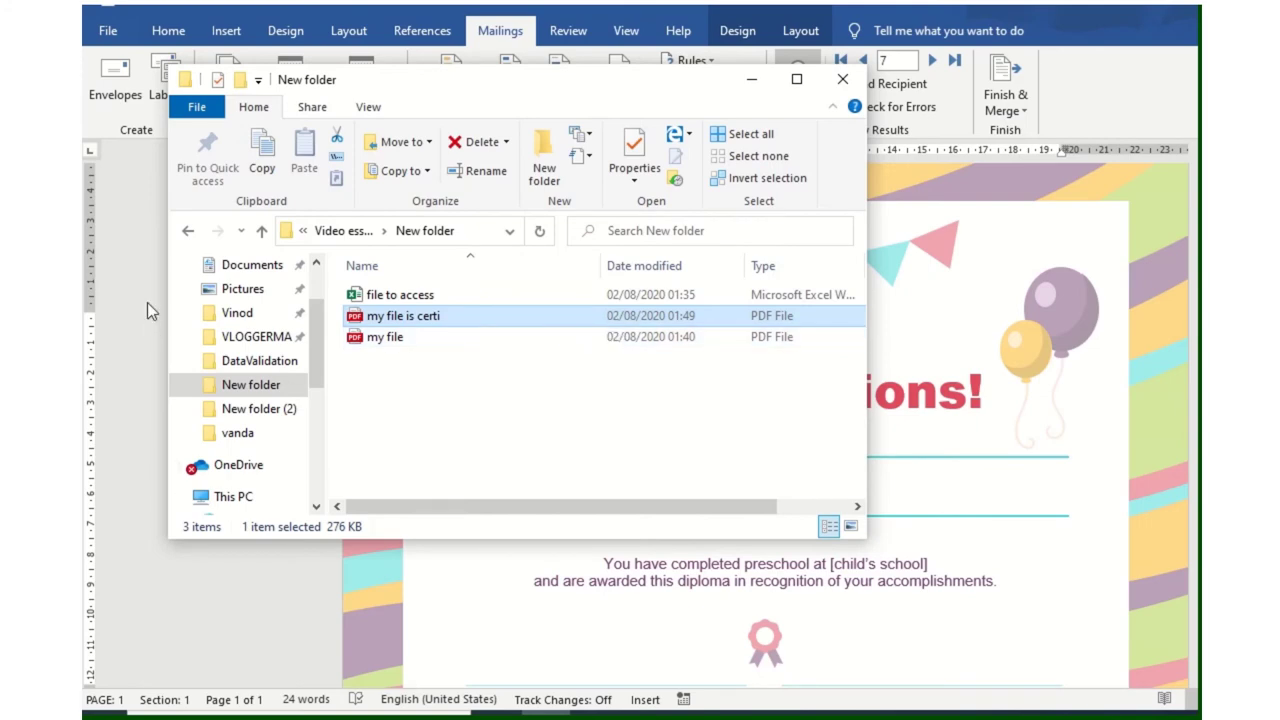
# Start Finish & Merge > Send Email Messages and inspect the To field choices.
pyautogui.click(143, 302)
pyautogui.scroll(-2, 728, 430)
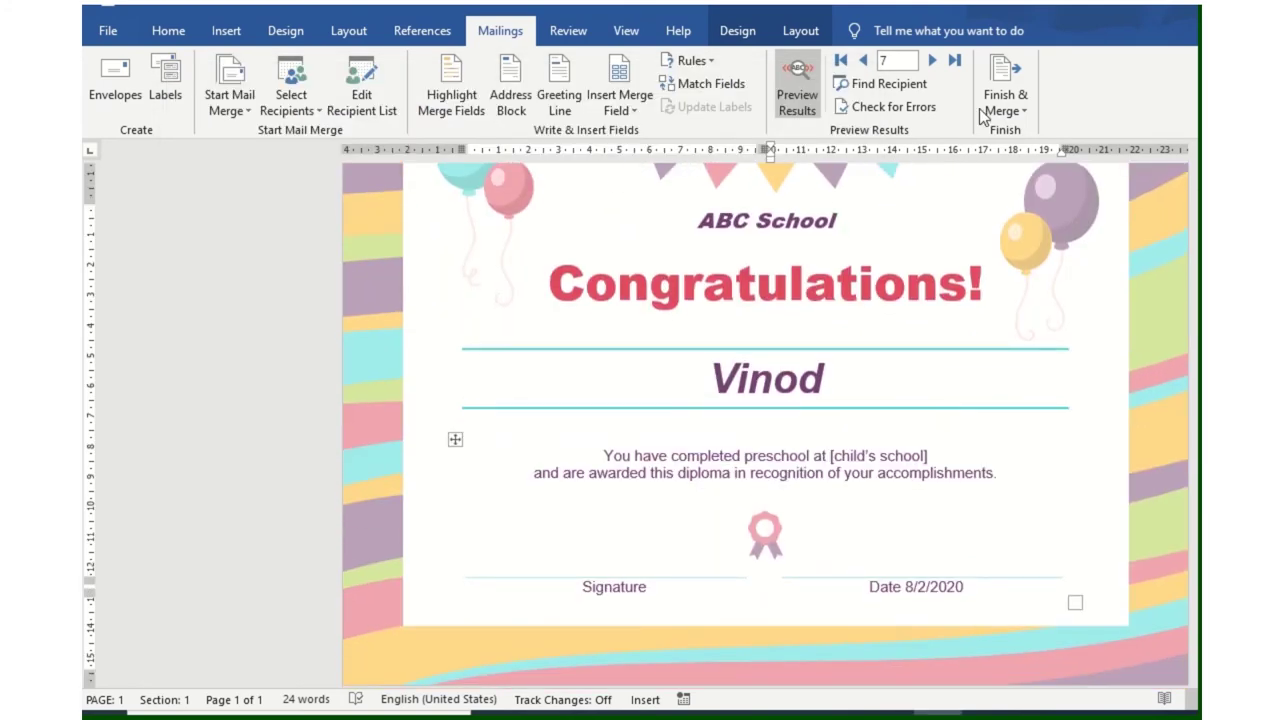
pyautogui.click(1005, 100)
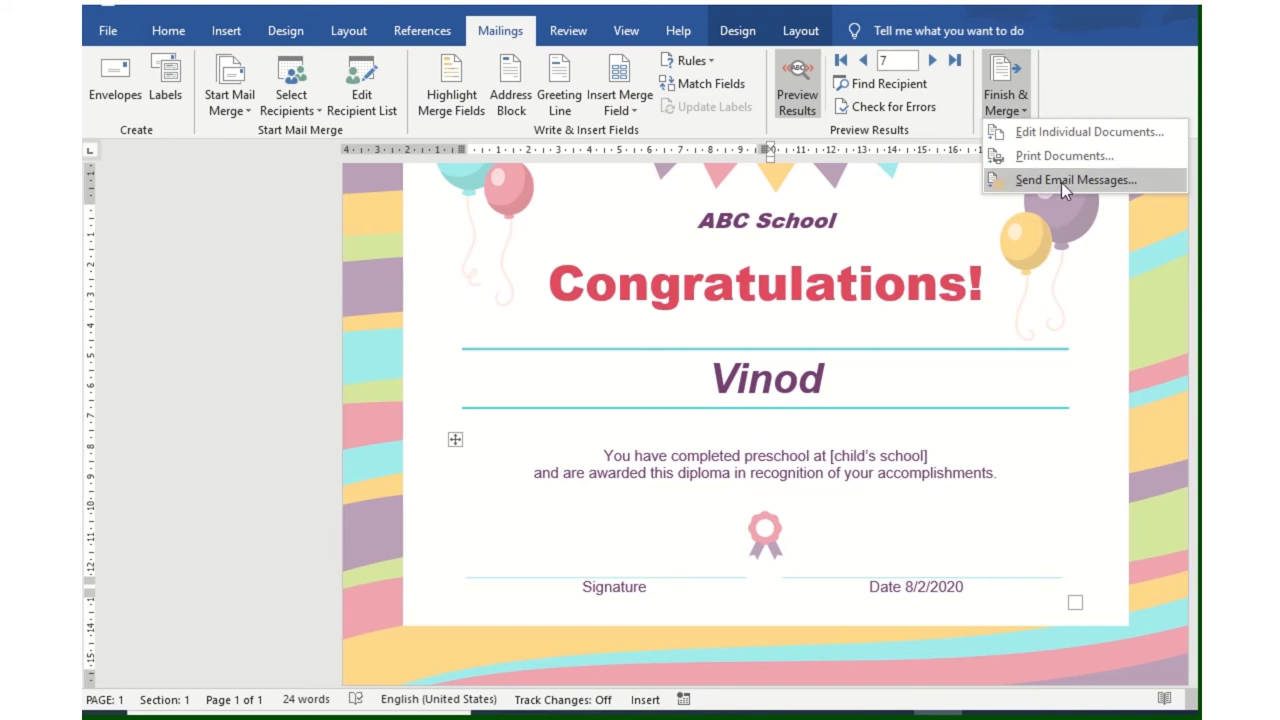
pyautogui.click(1061, 181)
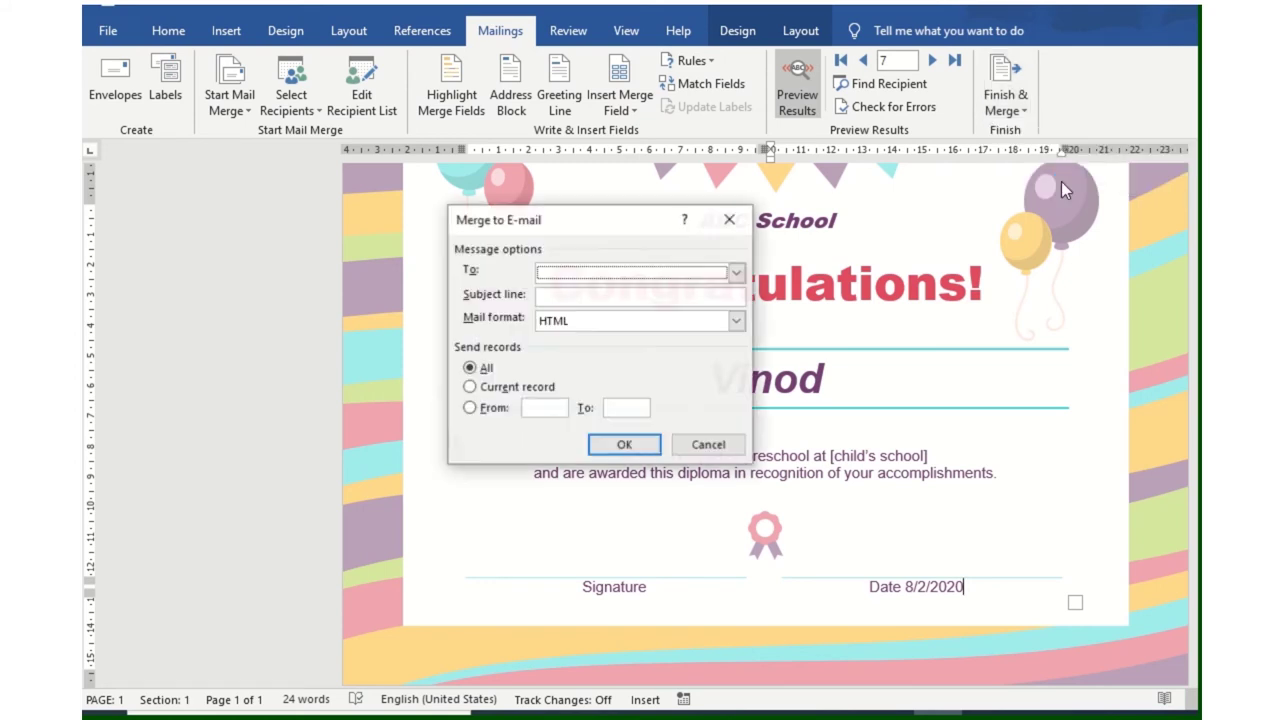
pyautogui.click(599, 268)
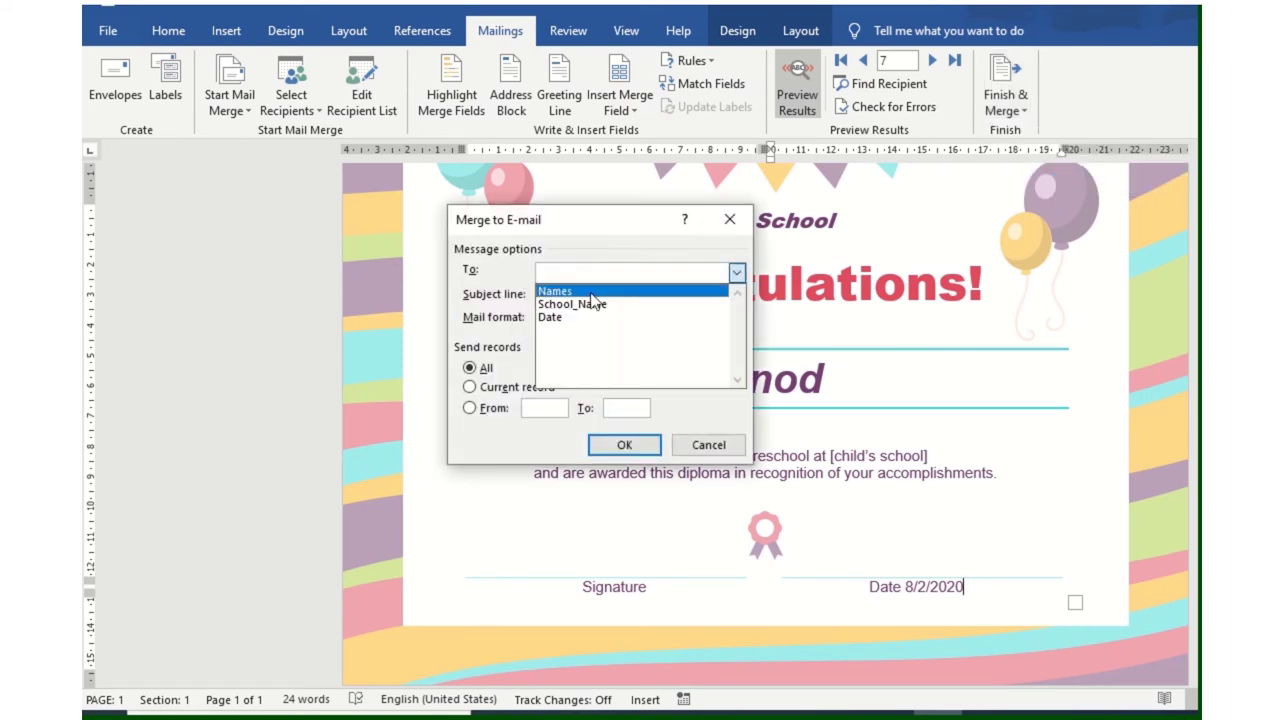
pyautogui.click(503, 276)
pyautogui.click(590, 273)
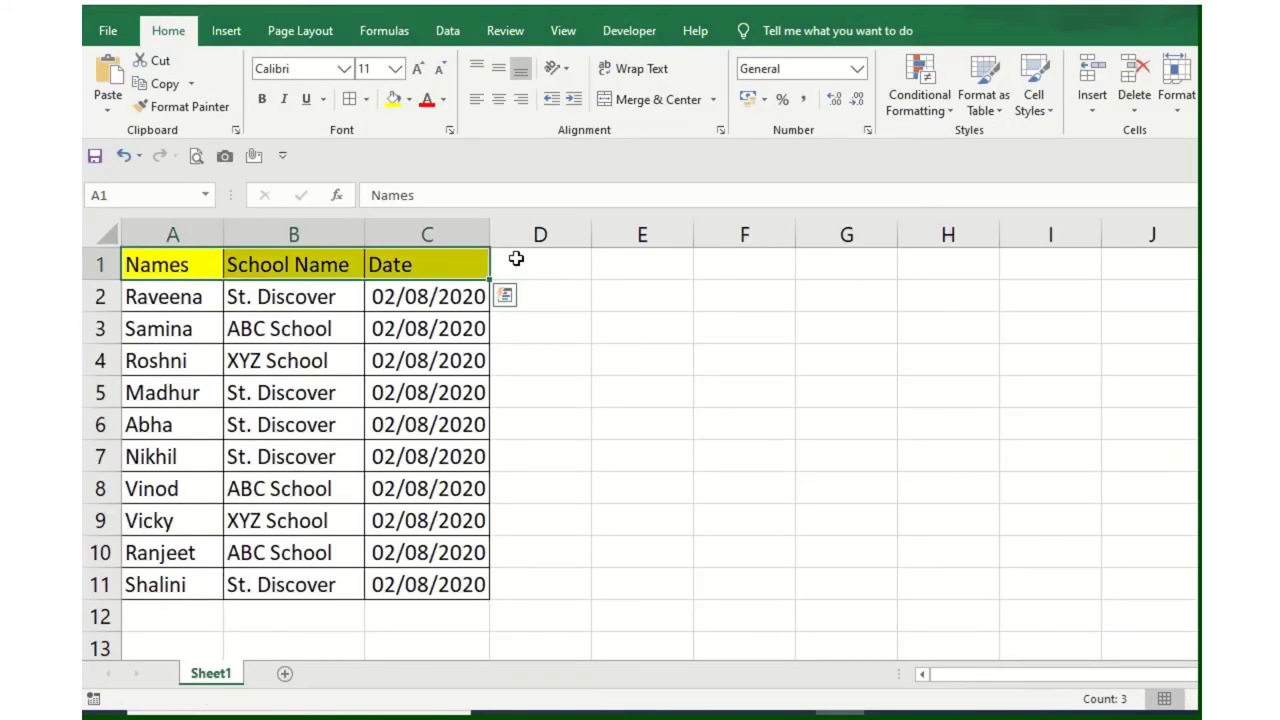
# Add the header 'Email id' in cell D1 of the Excel recipient list.
pyautogui.click(513, 258)
pyautogui.write('E')
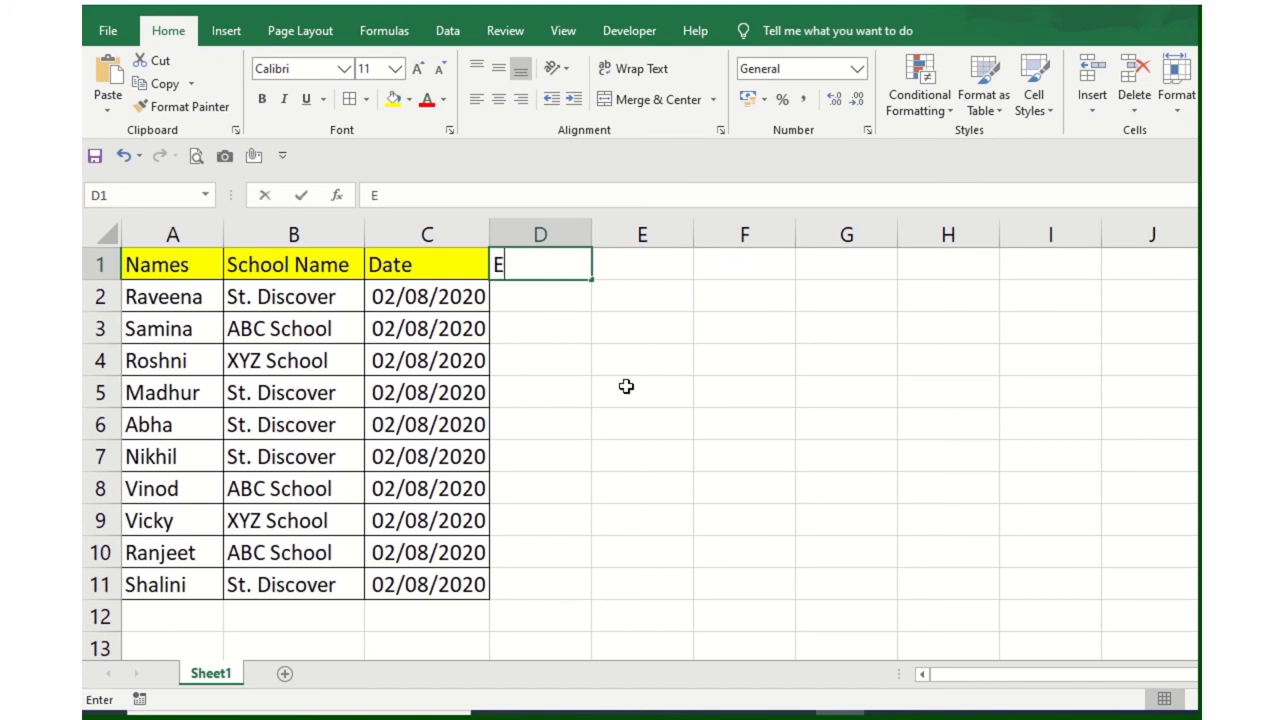
pyautogui.write('mail id')
pyautogui.press('Return')
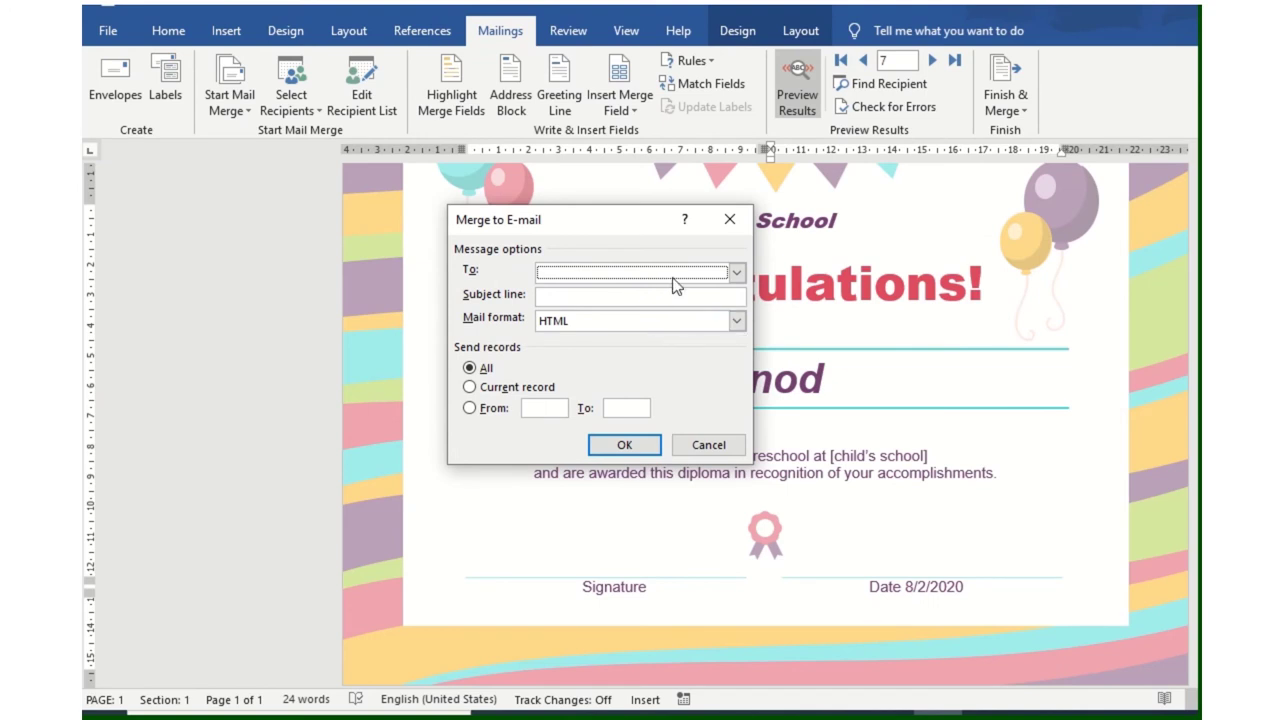
# Keep HTML mail format and set Send records to a From–To range in Merge to E-mail.
pyautogui.click(669, 275)
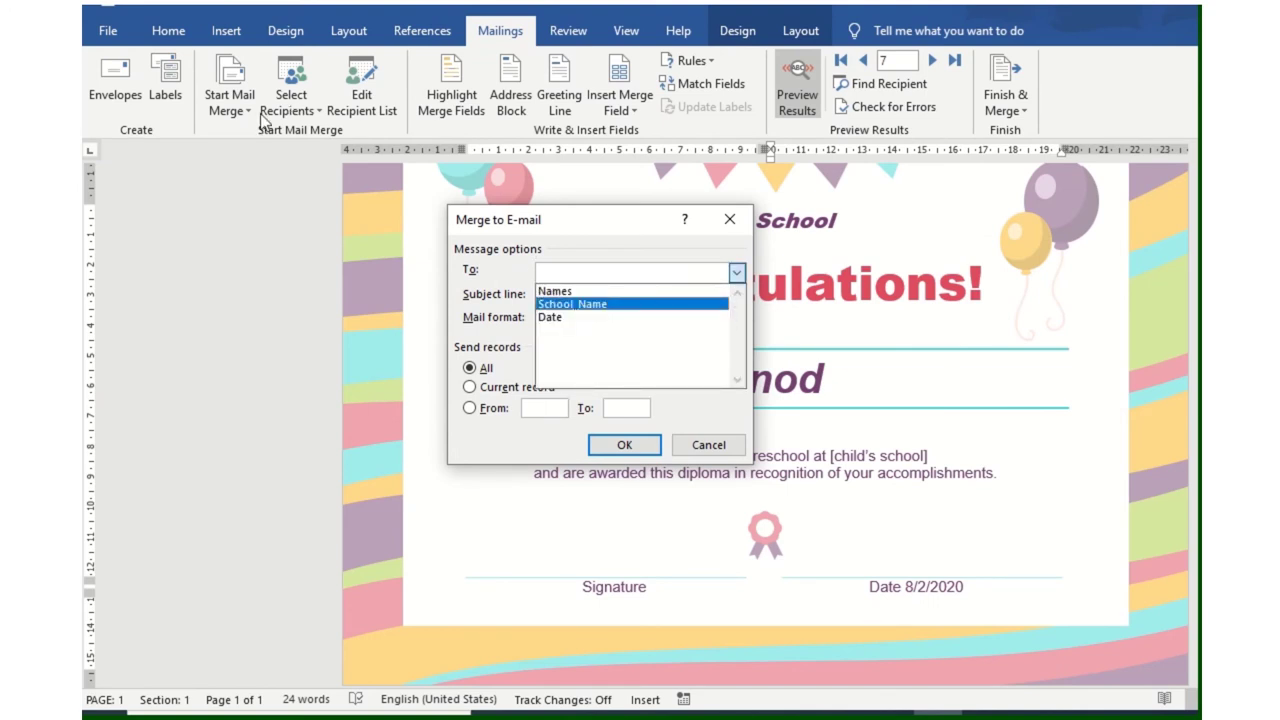
pyautogui.click(503, 323)
pyautogui.click(553, 320)
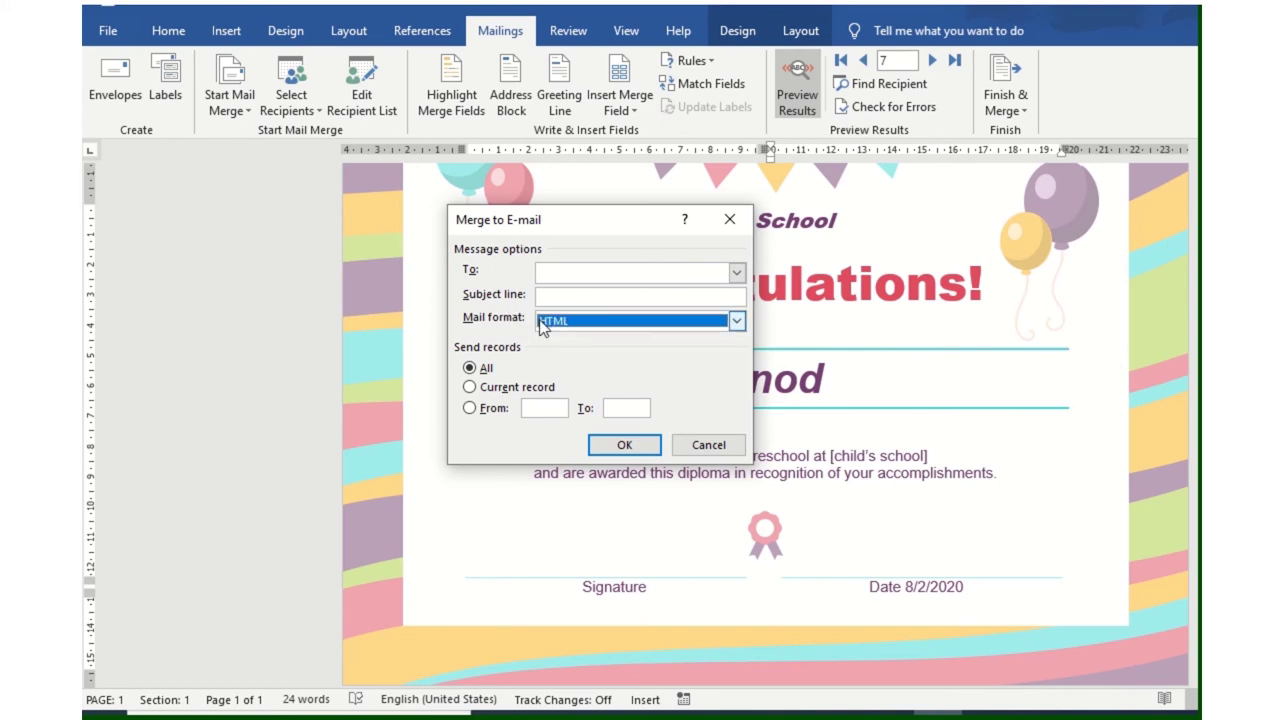
pyautogui.click(542, 322)
pyautogui.click(486, 388)
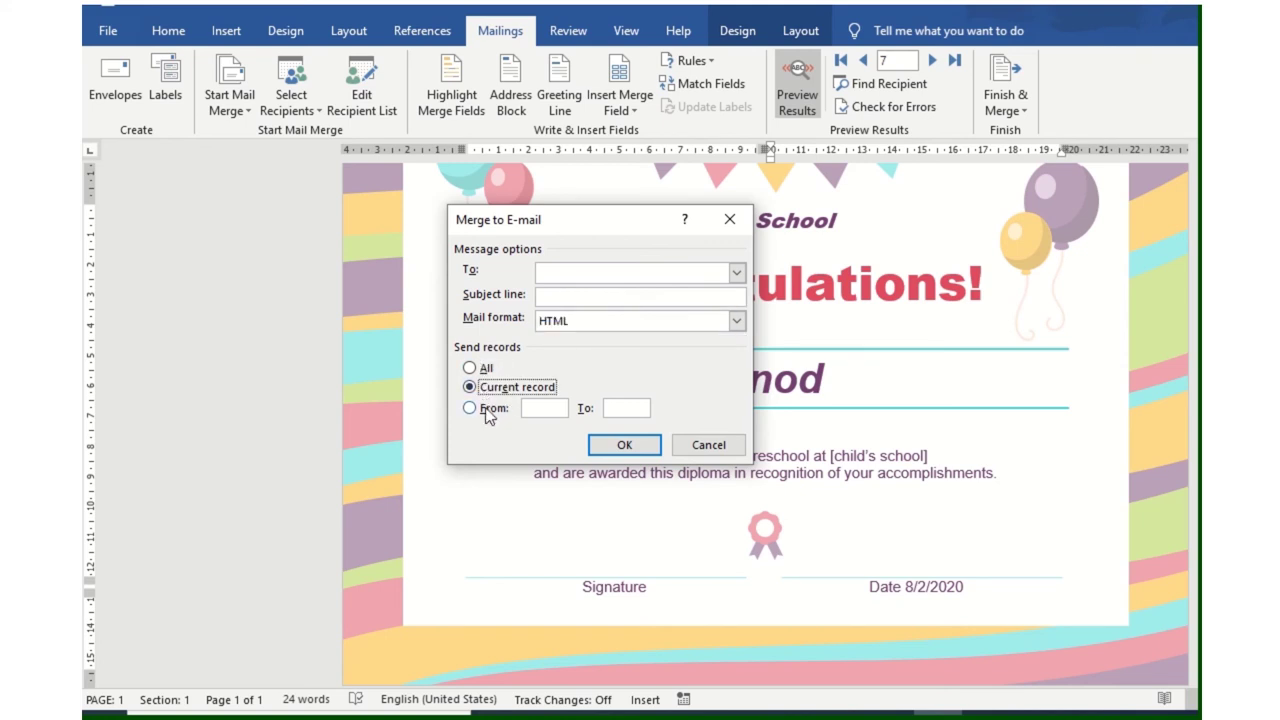
pyautogui.click(486, 410)
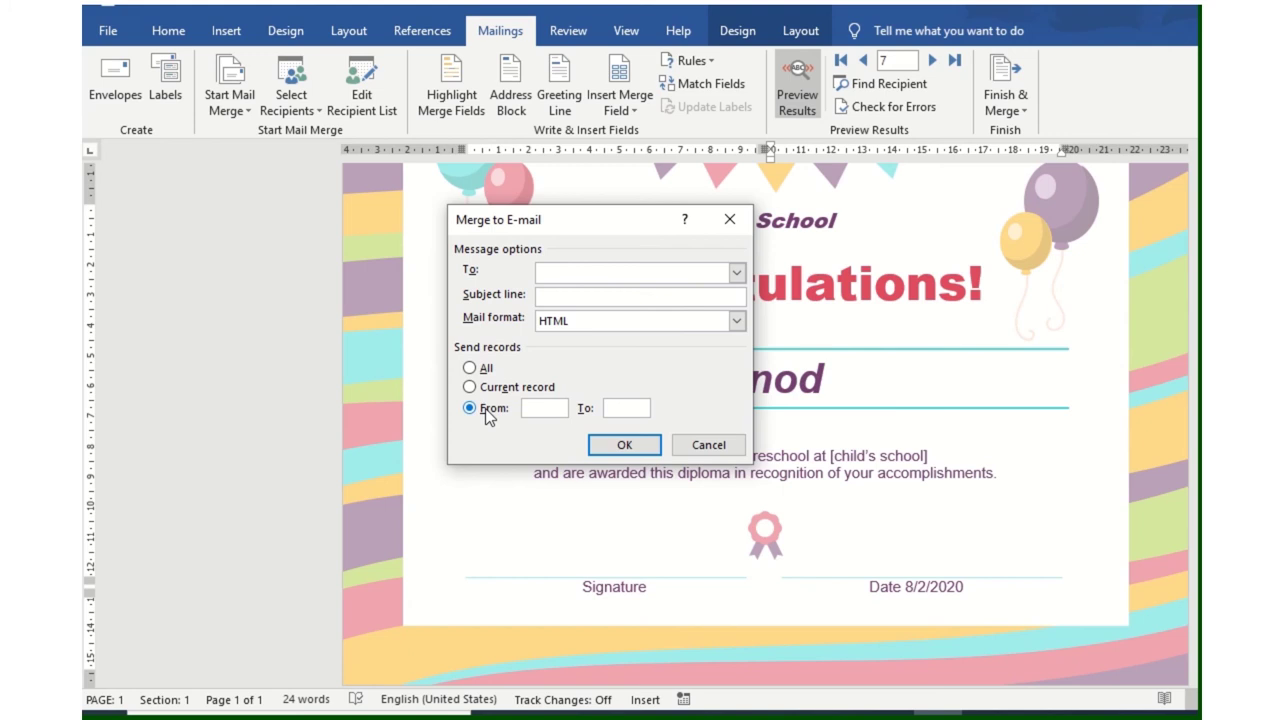